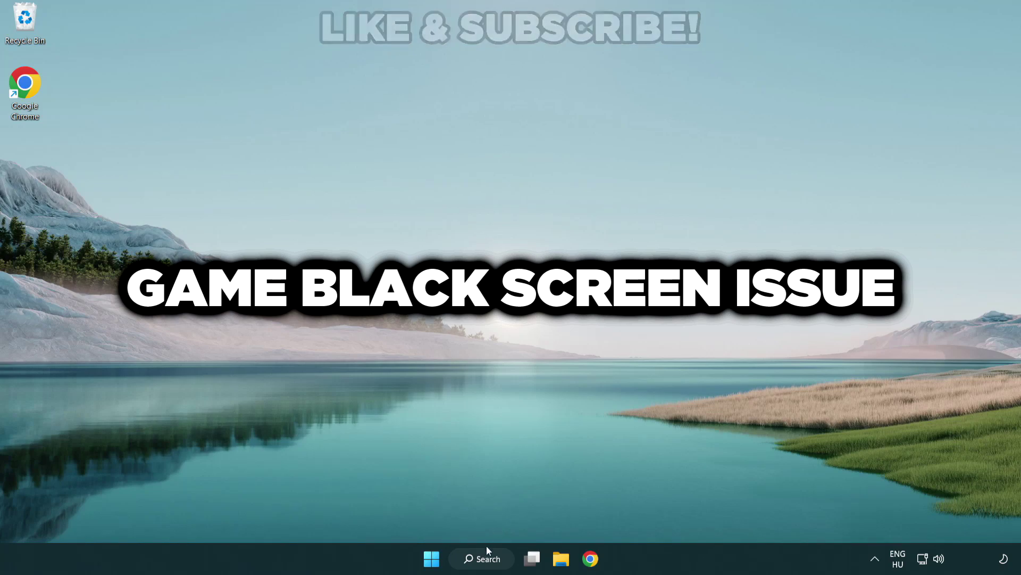
Search Windows for "device manager".
left_click(492, 562)
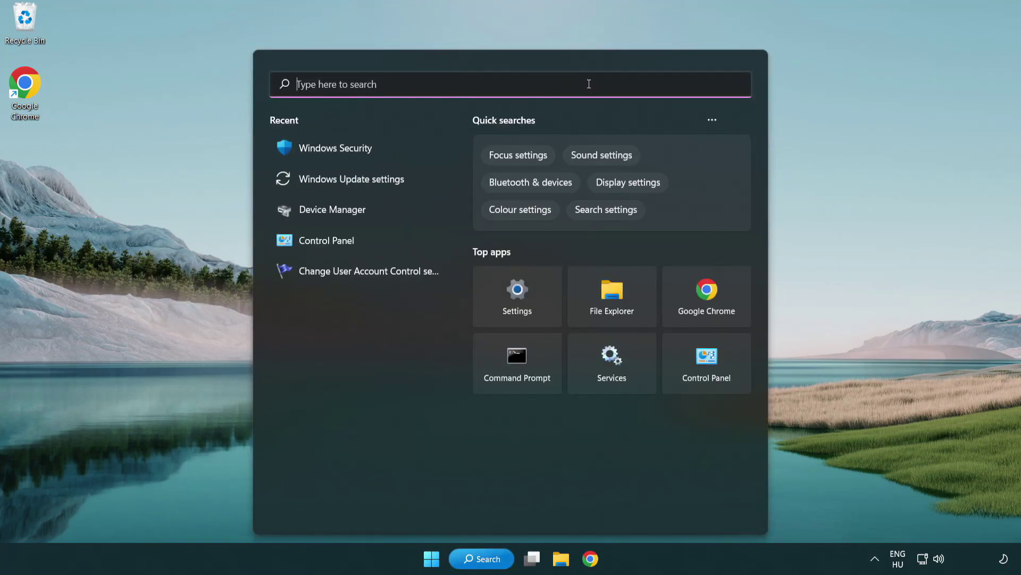
type("device m")
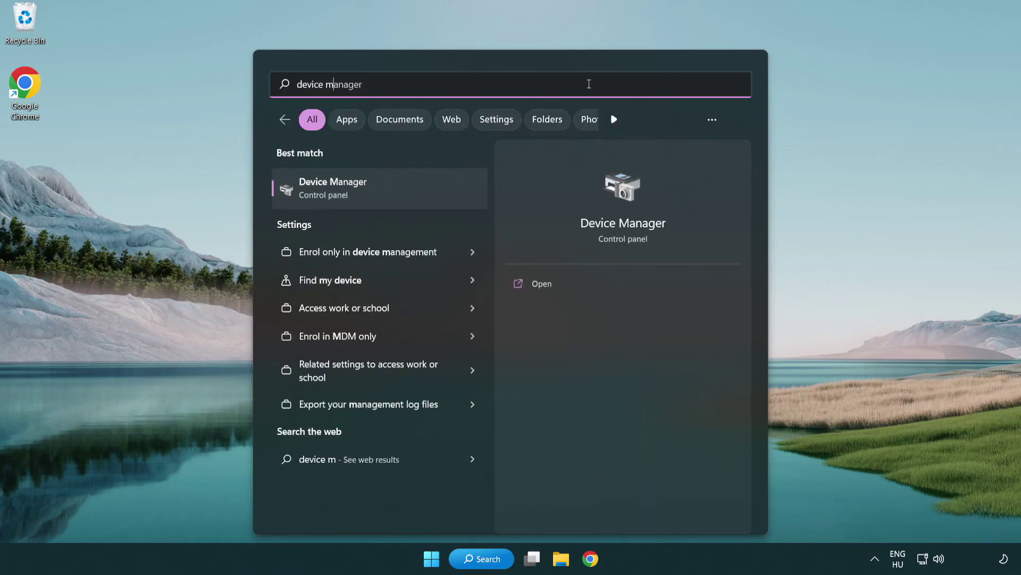
type("anager")
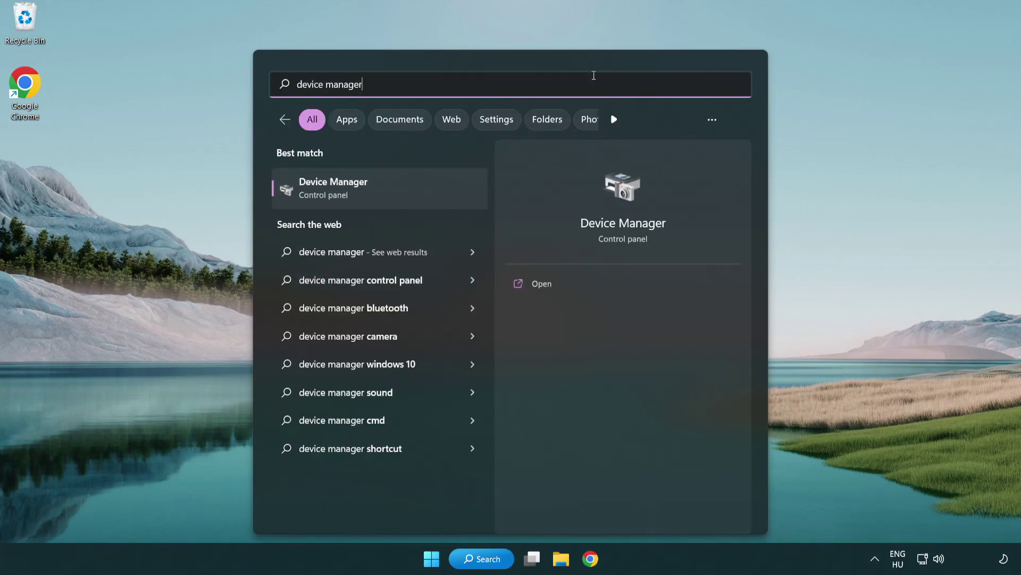
Run an automatic driver search for the VMware SVGA 3D display adapter in Device Manager.
left_click(408, 193)
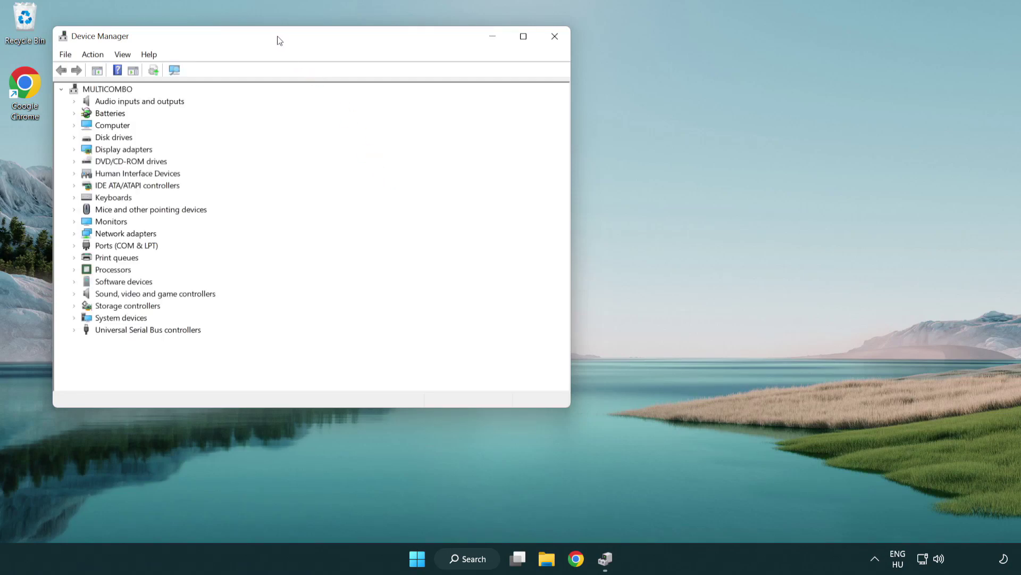
left_click_drag(279, 41, 449, 102)
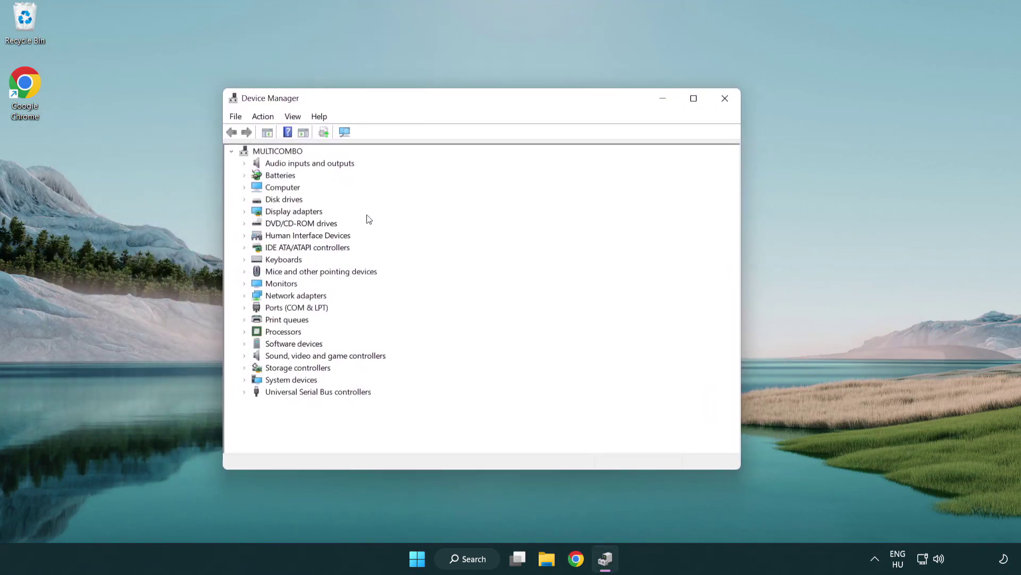
left_click(280, 215)
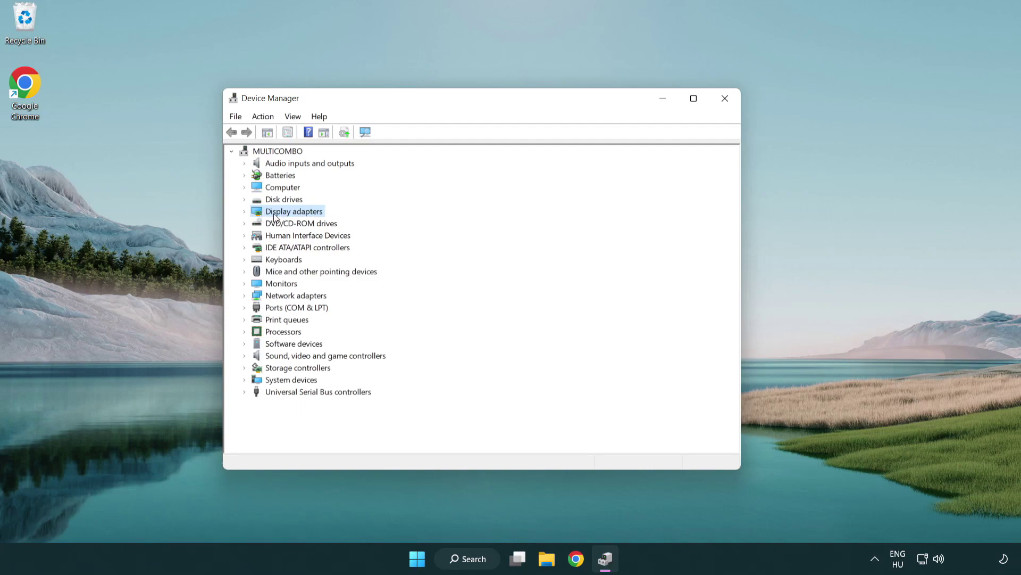
left_click(245, 211)
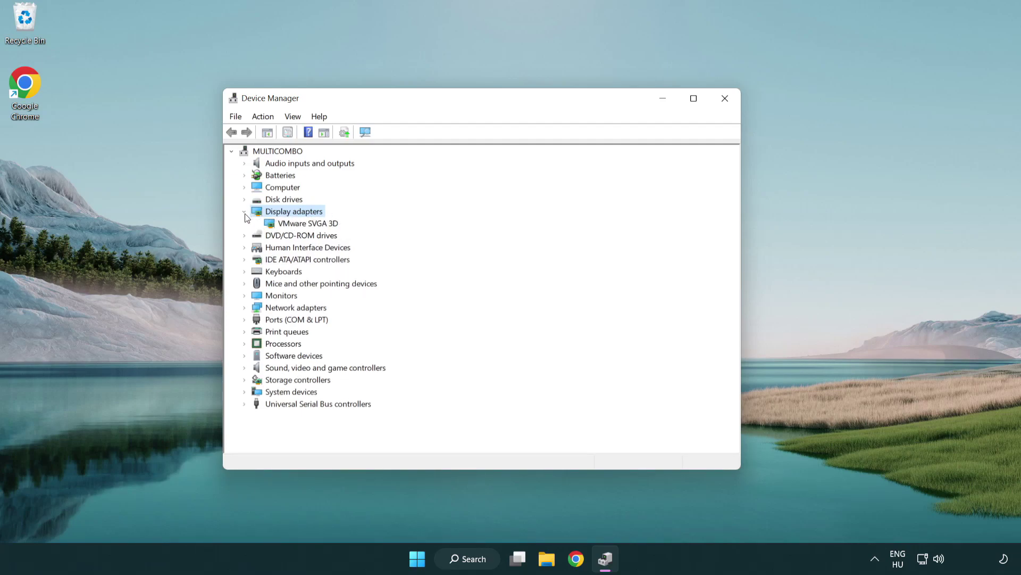
left_click(303, 226)
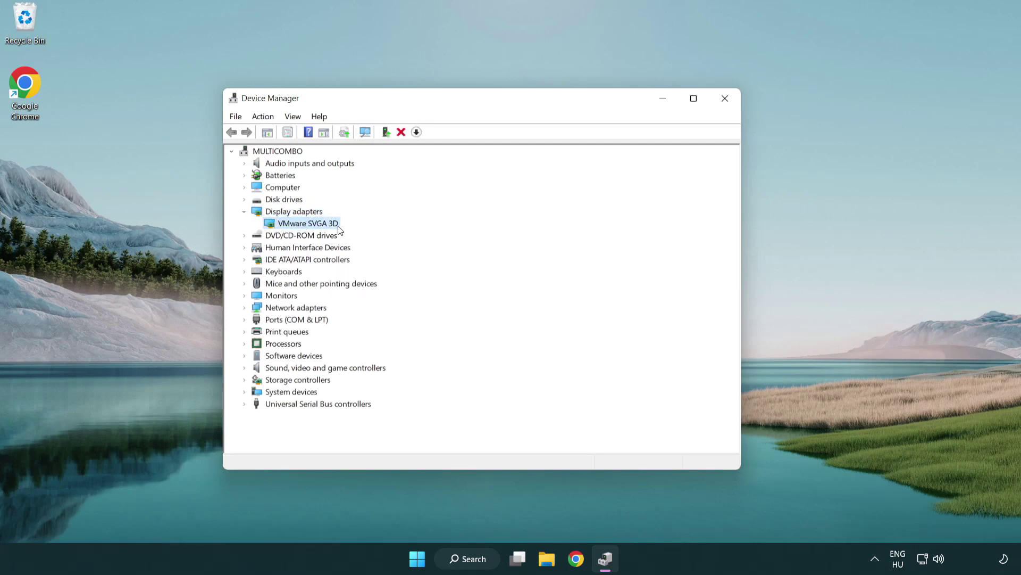
right_click(305, 228)
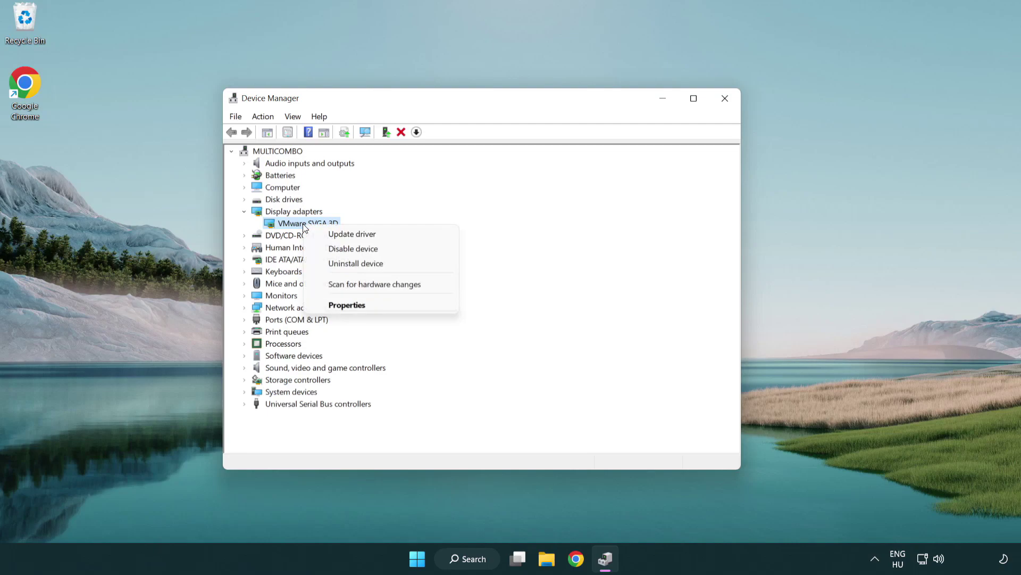
left_click(403, 236)
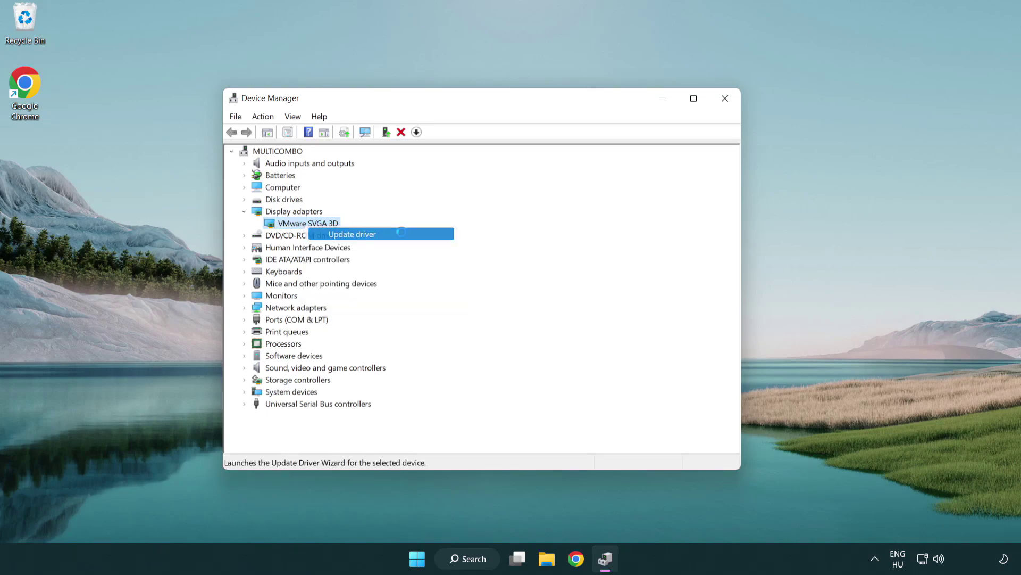
left_click_drag(421, 156, 449, 149)
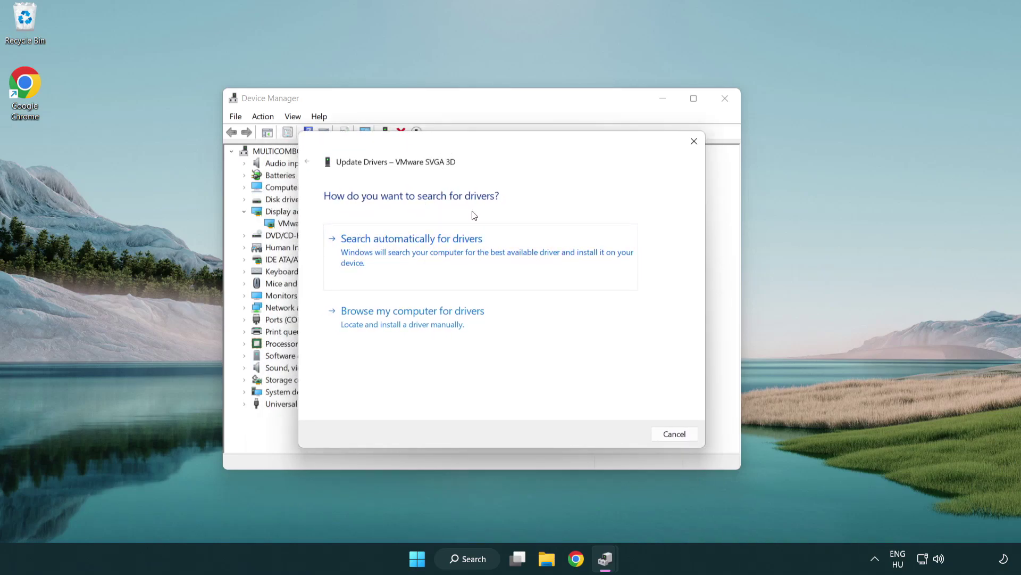
left_click(452, 251)
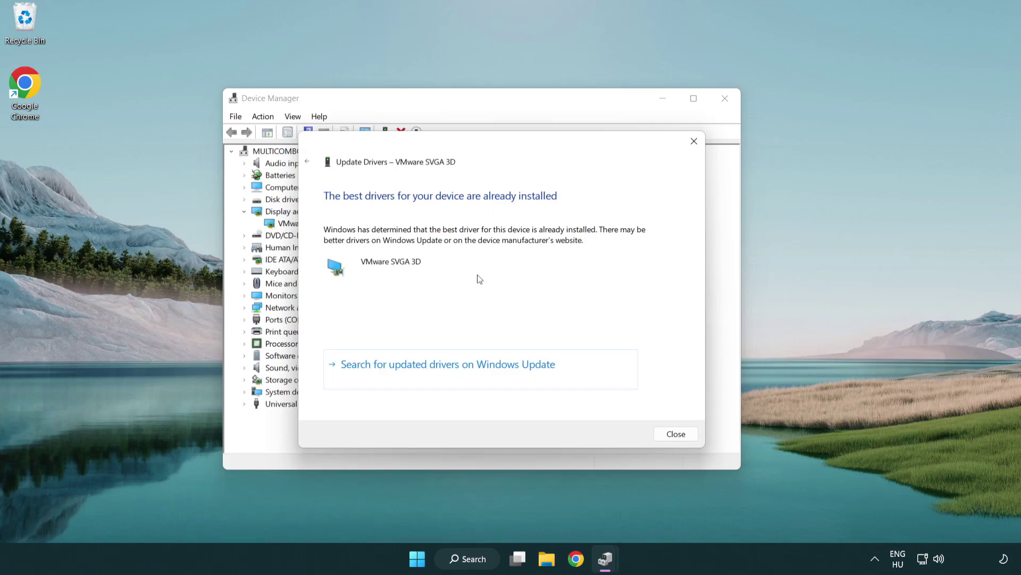
left_click(676, 435)
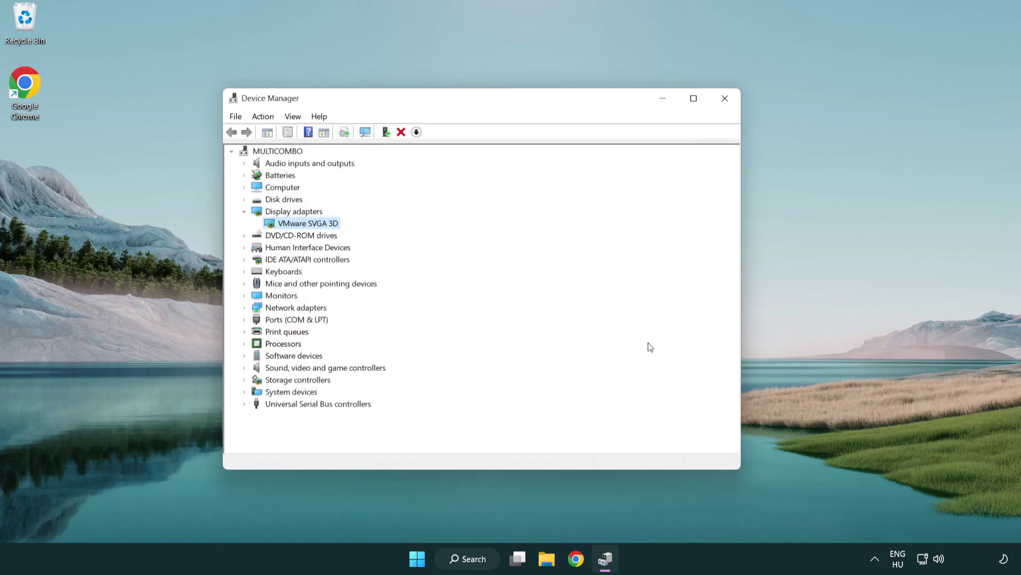
Close Device Manager and run a Windows Update check from Settings.
left_click(728, 102)
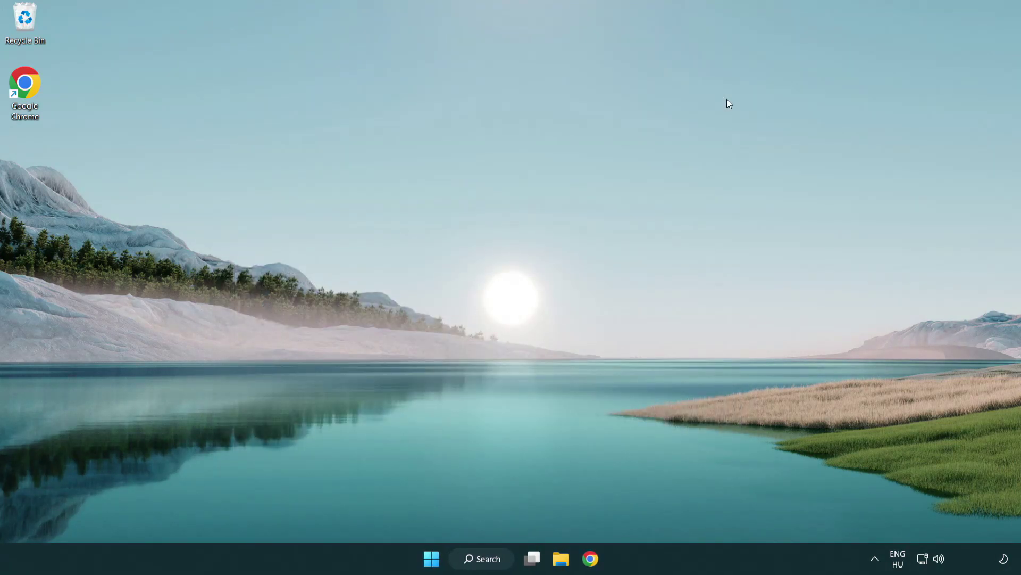
left_click(488, 557)
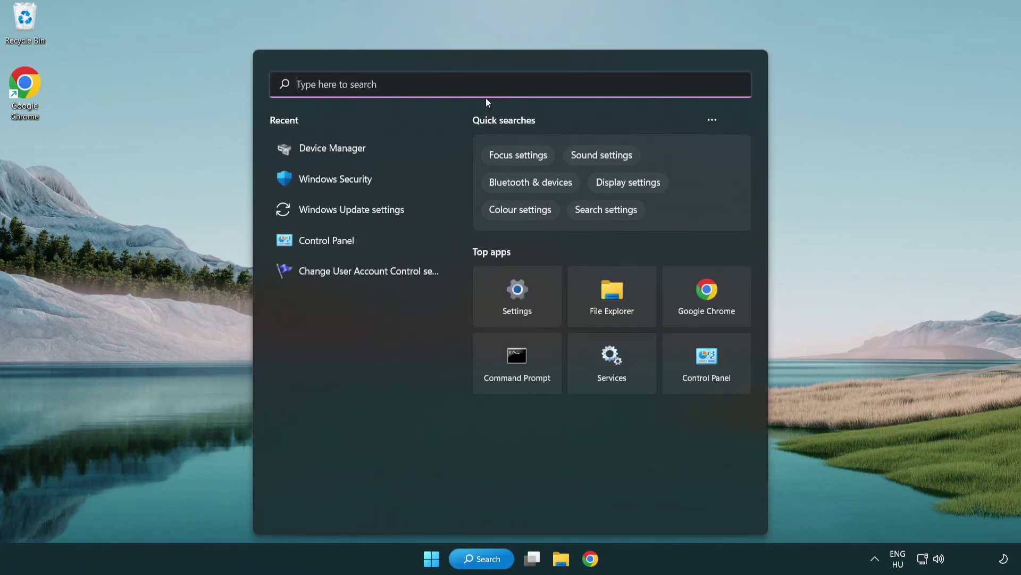
type("update")
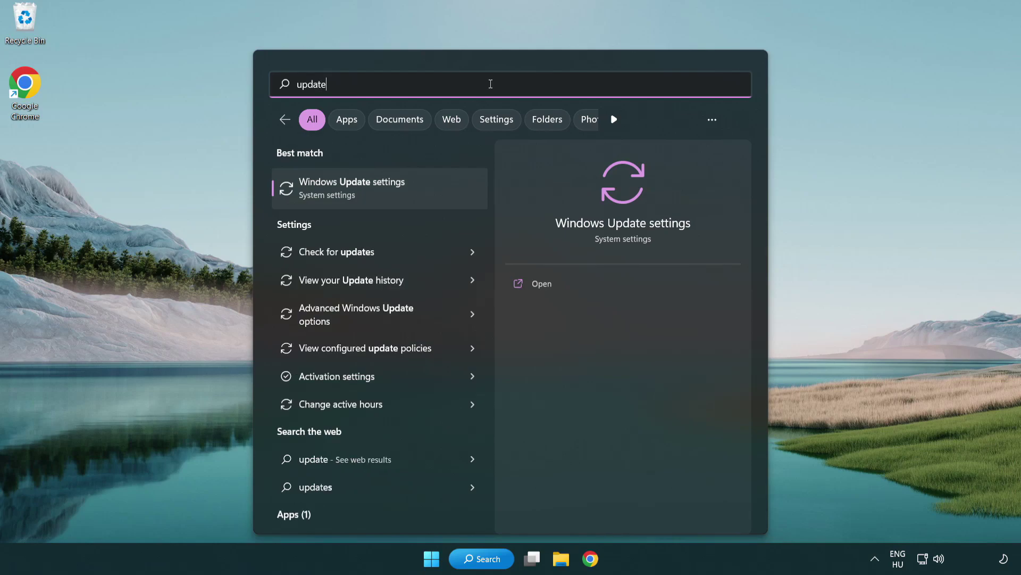
left_click(398, 195)
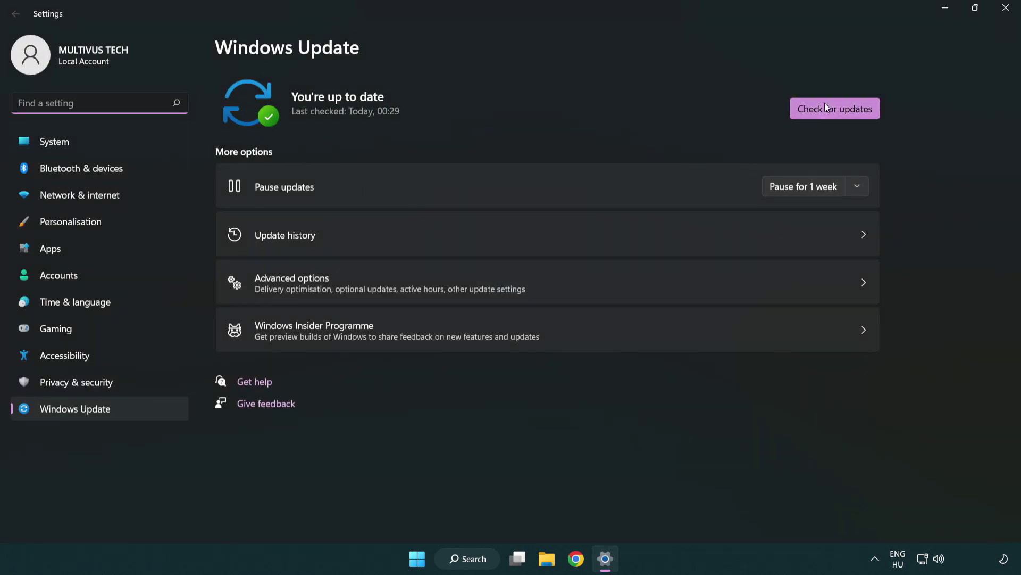
left_click(853, 113)
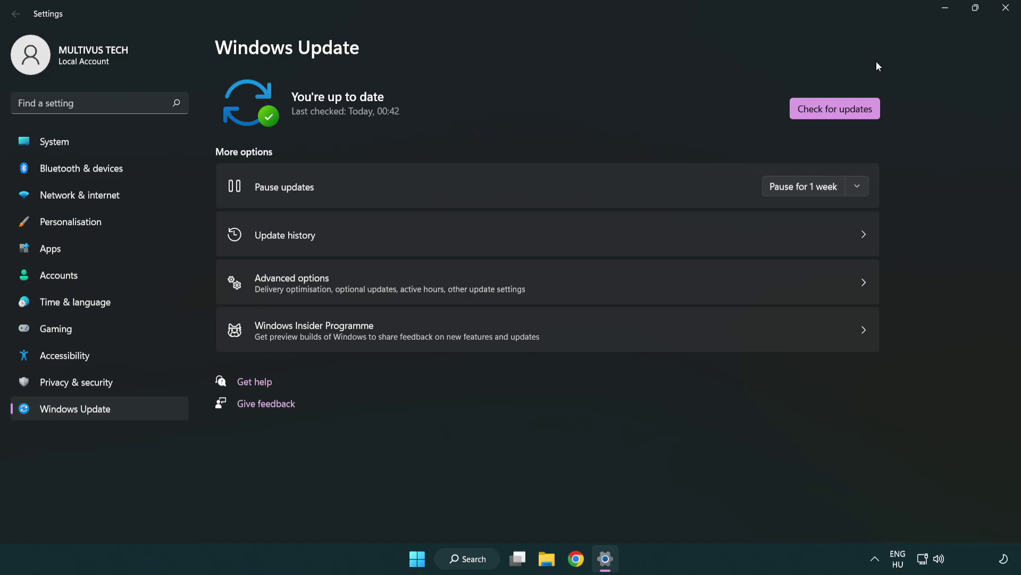
left_click(1002, 16)
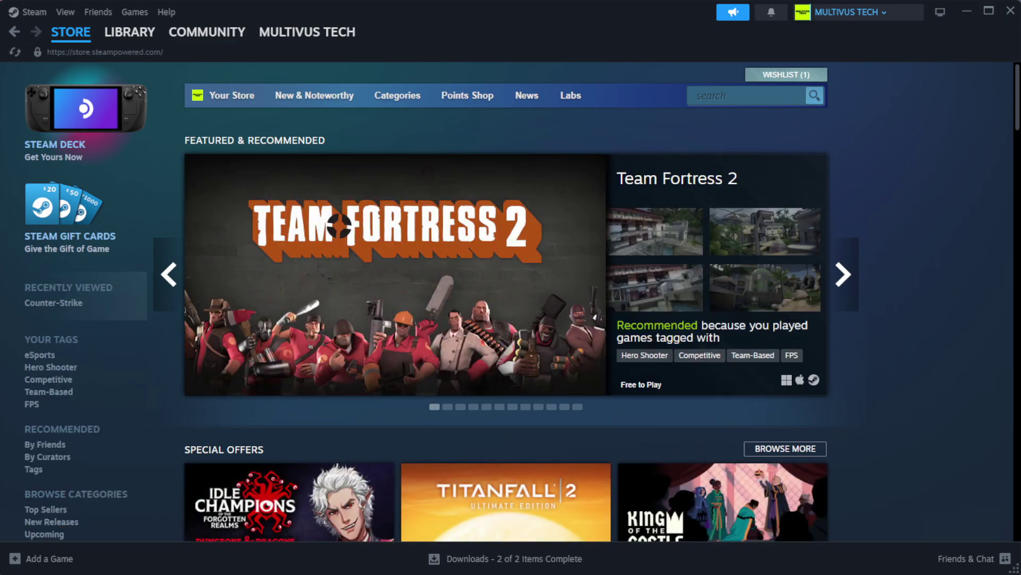
Go to Steam's Library home and bring up the context menu for YOUR NOT WORKING GAME.
mouse_move(127, 40)
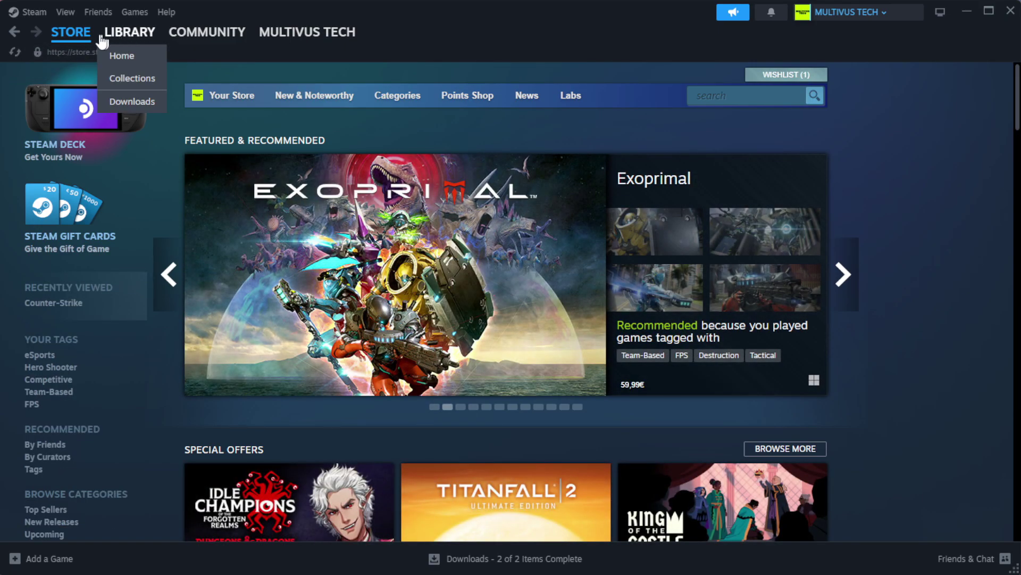
left_click(149, 59)
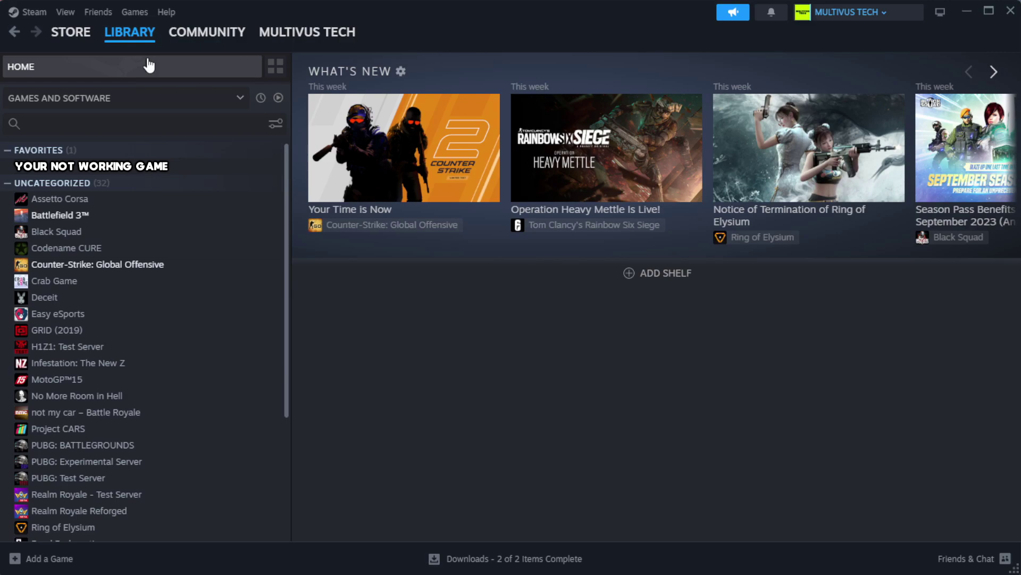
right_click(253, 175)
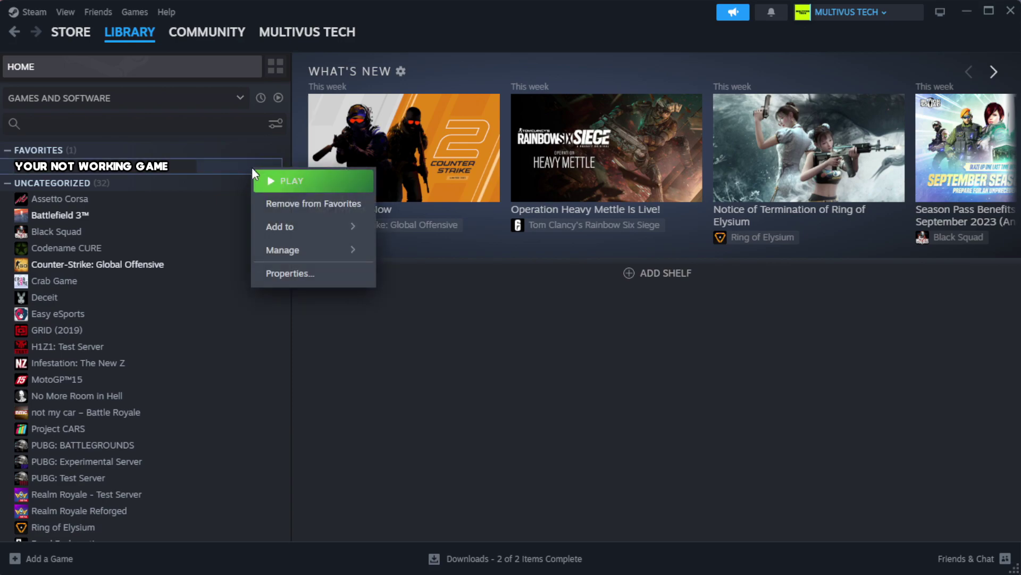
Verify integrity of YOUR NOT WORKING GAME's installed files from its Steam properties.
left_click(323, 282)
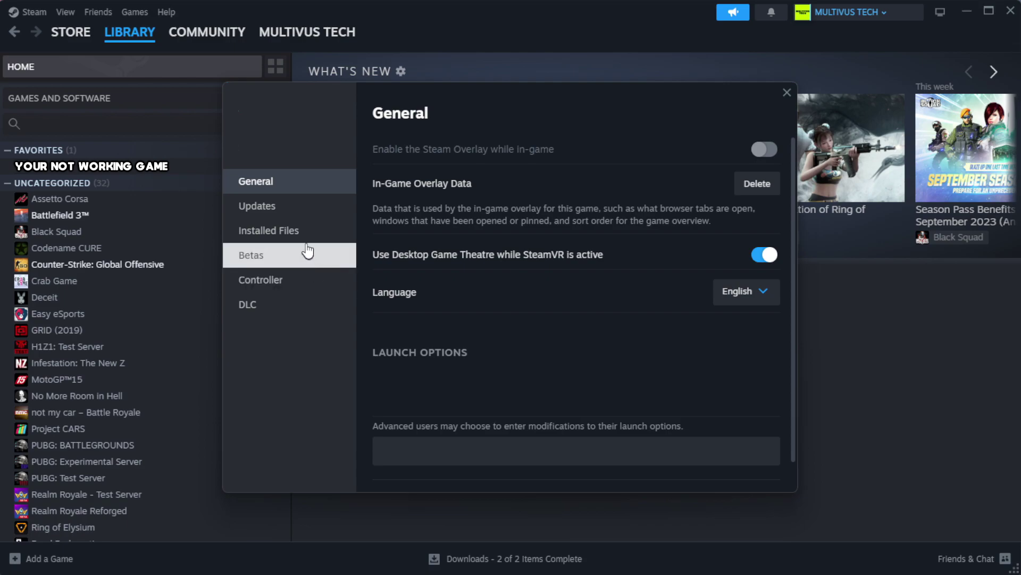
left_click(336, 243)
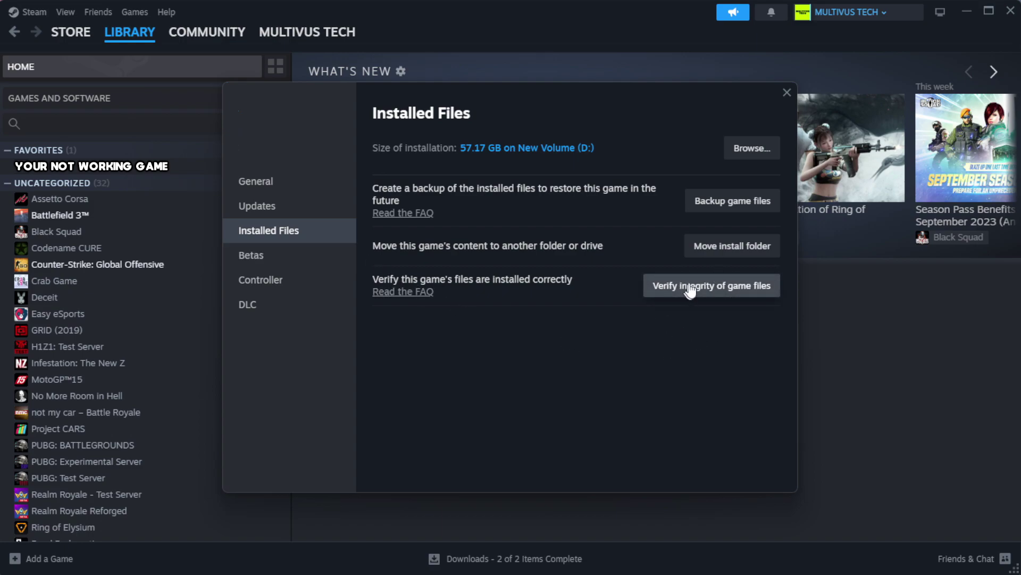
left_click(717, 291)
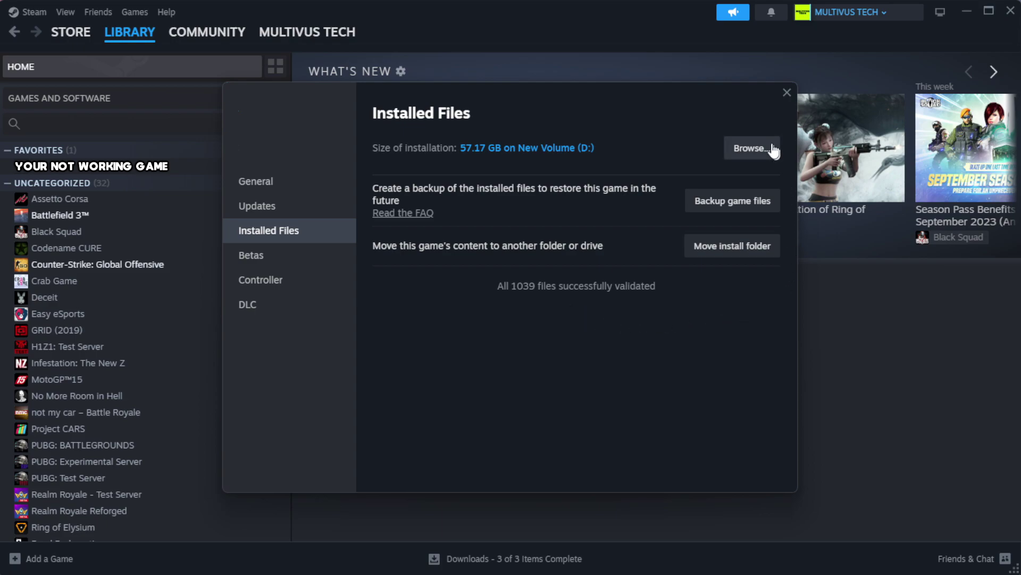
Open the game's install folder and the YOUR NOT WORKING GAME shortcut's Properties dialog.
left_click(751, 158)
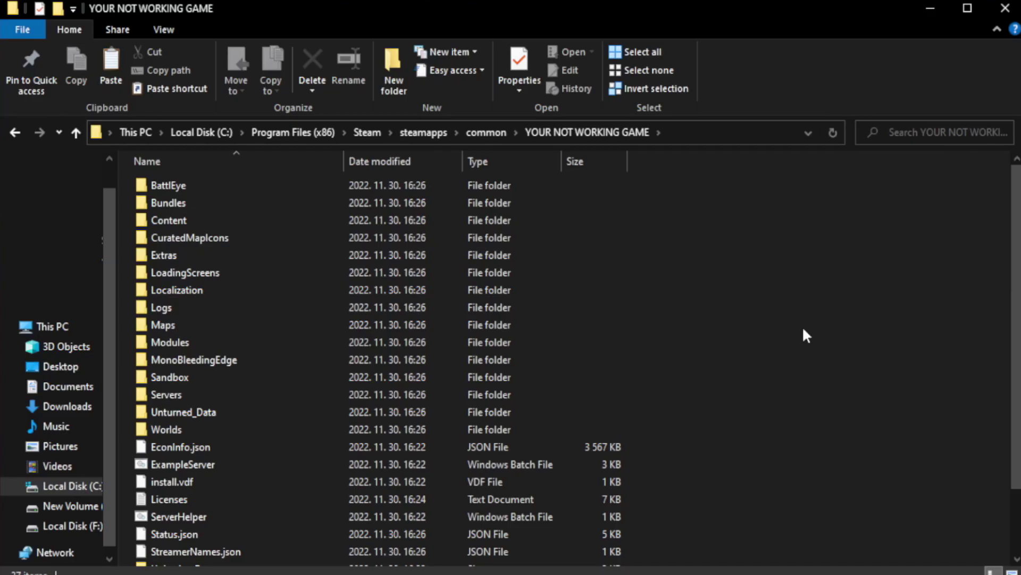
left_click_drag(1016, 321, 1016, 383)
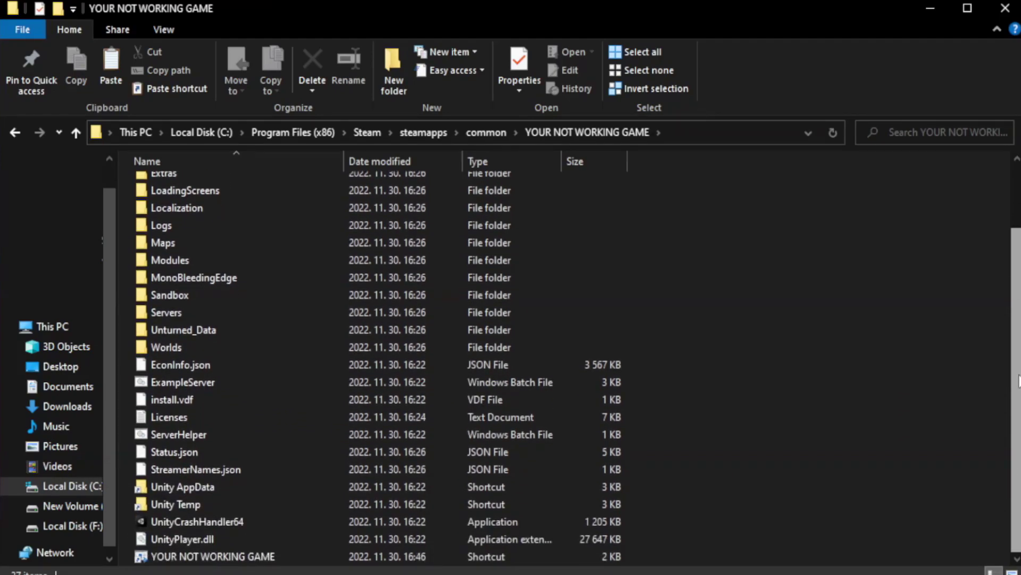
left_click(372, 557)
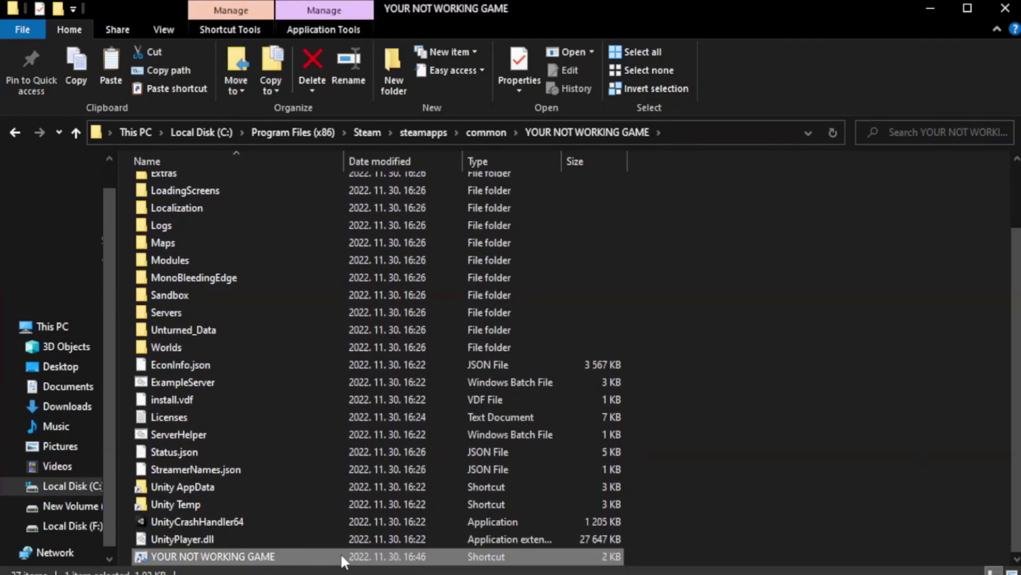
right_click(341, 556)
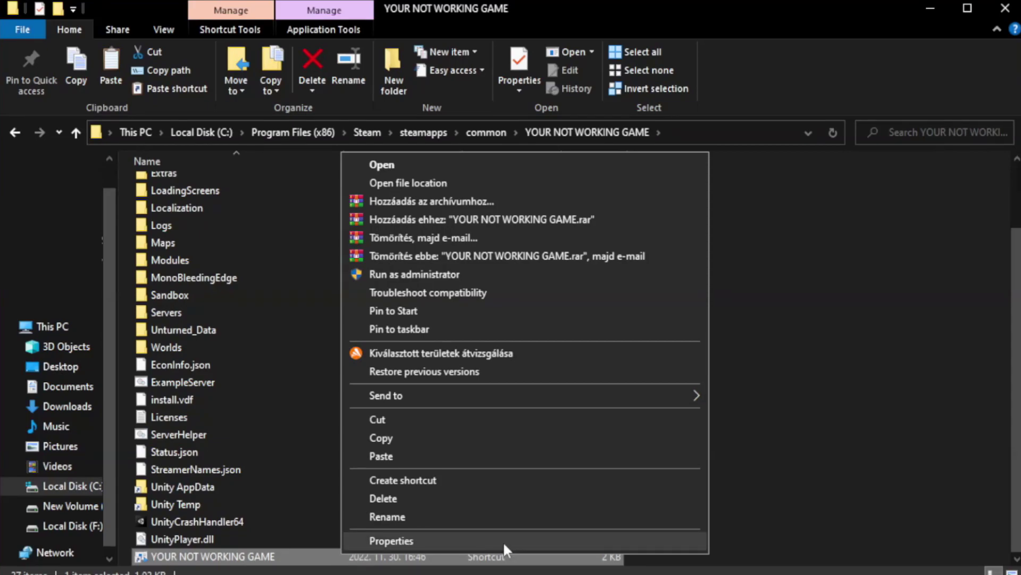
left_click(520, 538)
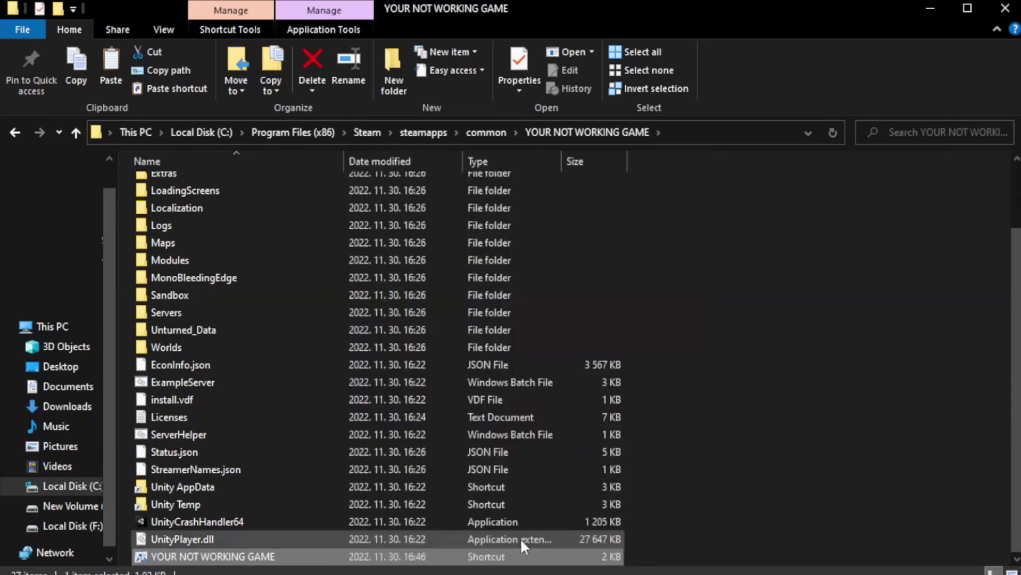
left_click_drag(510, 286, 513, 104)
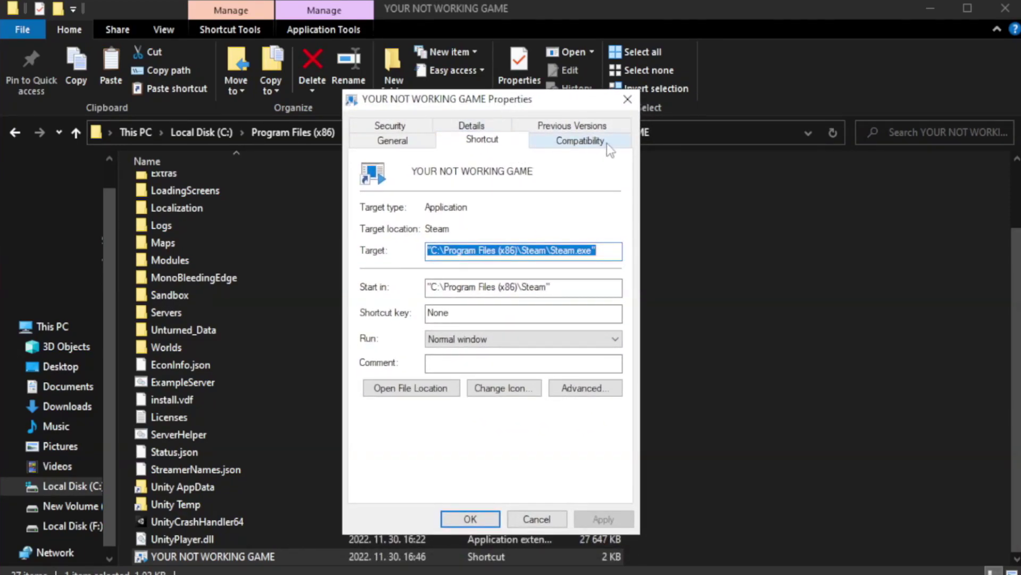
Set the shortcut to Windows 8 compatibility mode, run as administrator, fullscreen optimizations disabled.
left_click(573, 143)
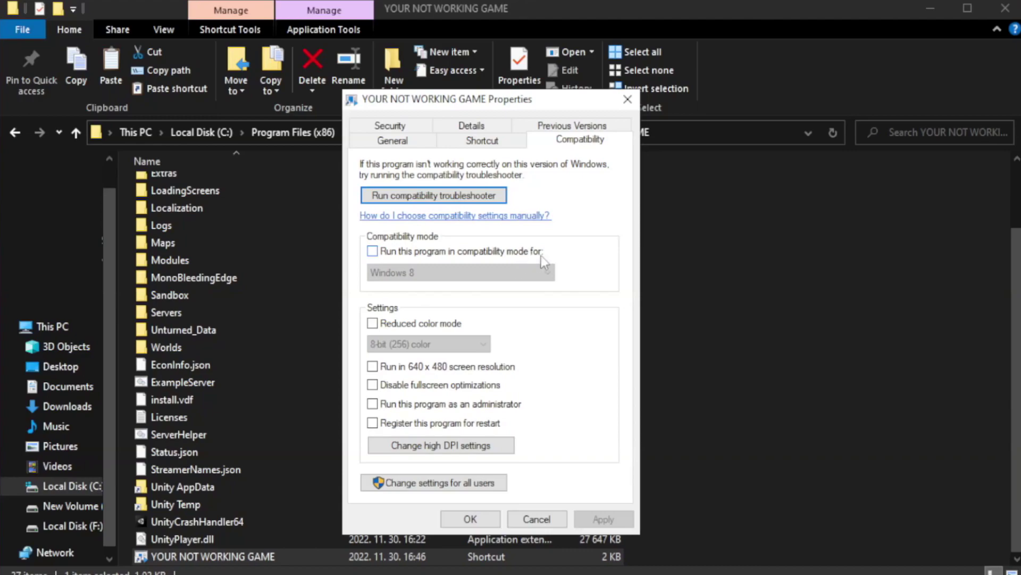
left_click(404, 251)
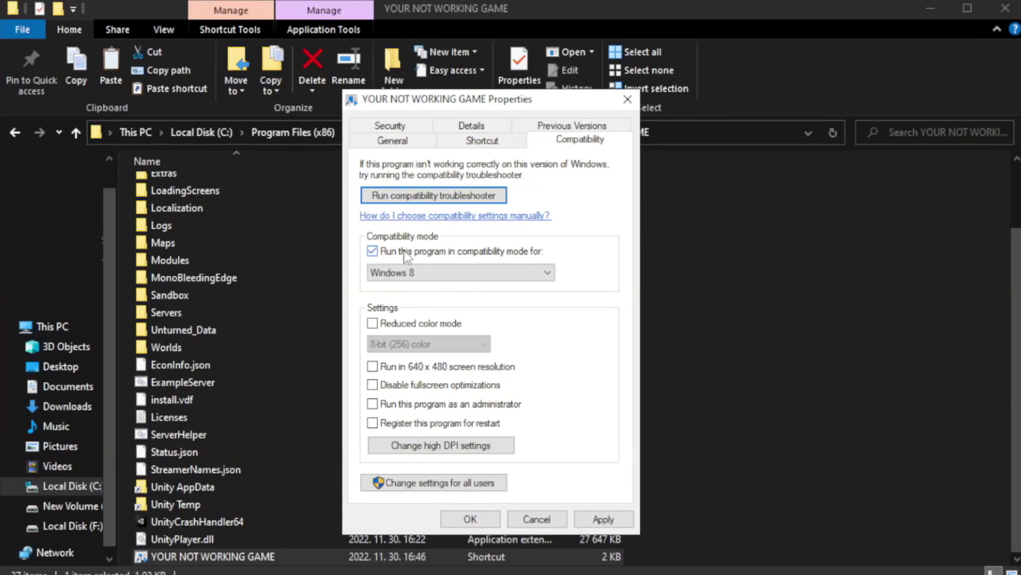
left_click(461, 273)
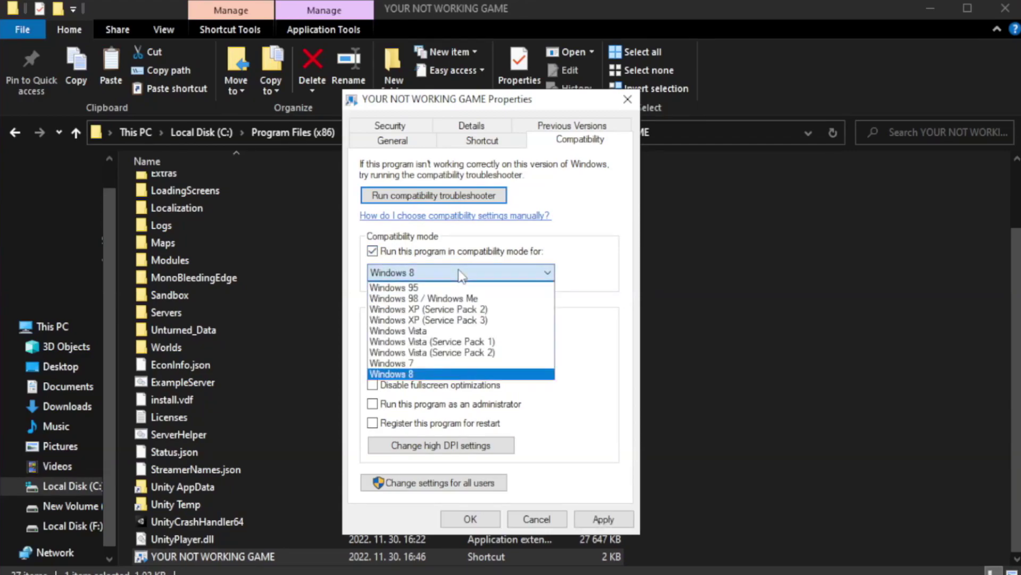
left_click(432, 374)
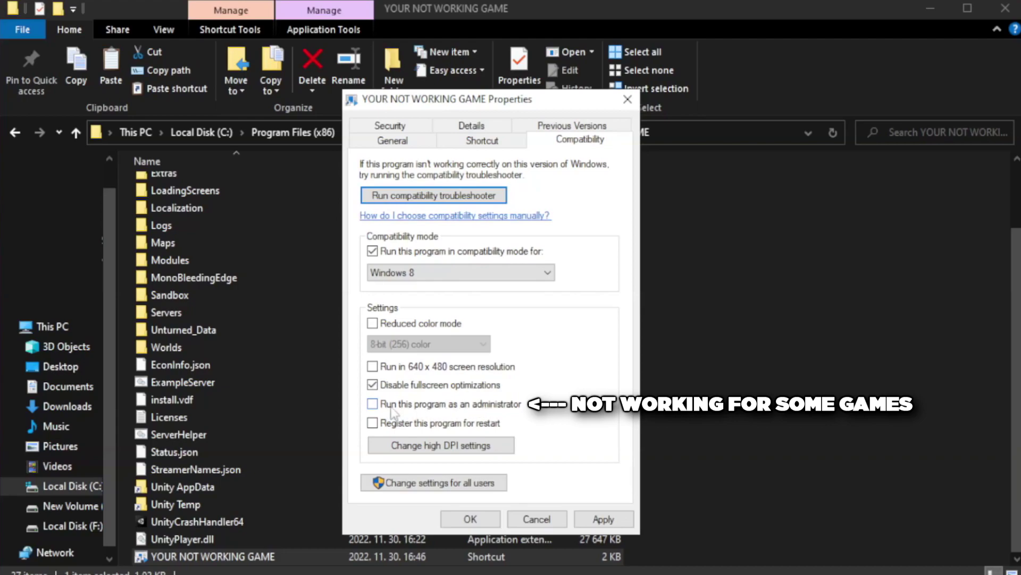
left_click(403, 412)
left_click(603, 518)
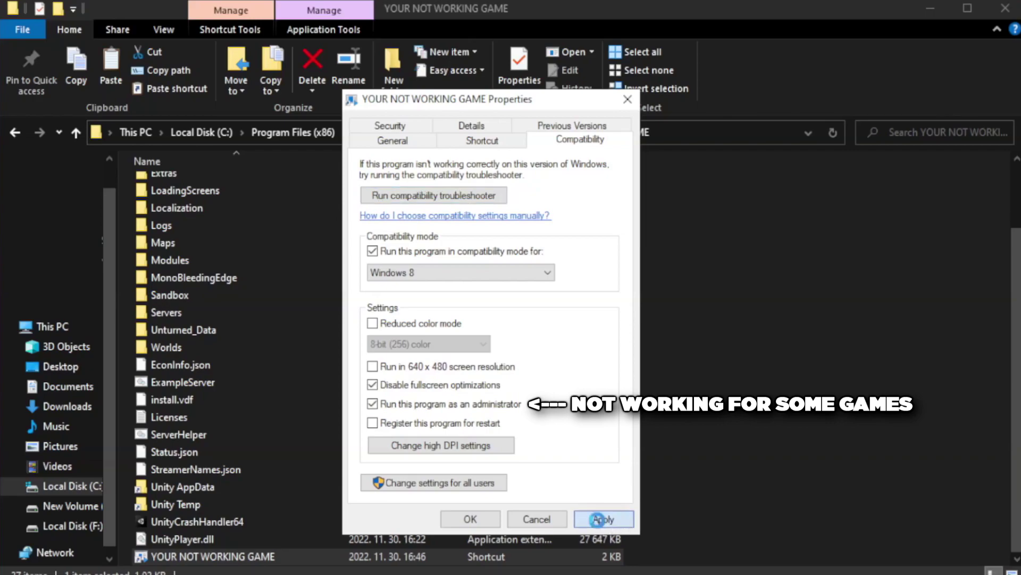
left_click(469, 521)
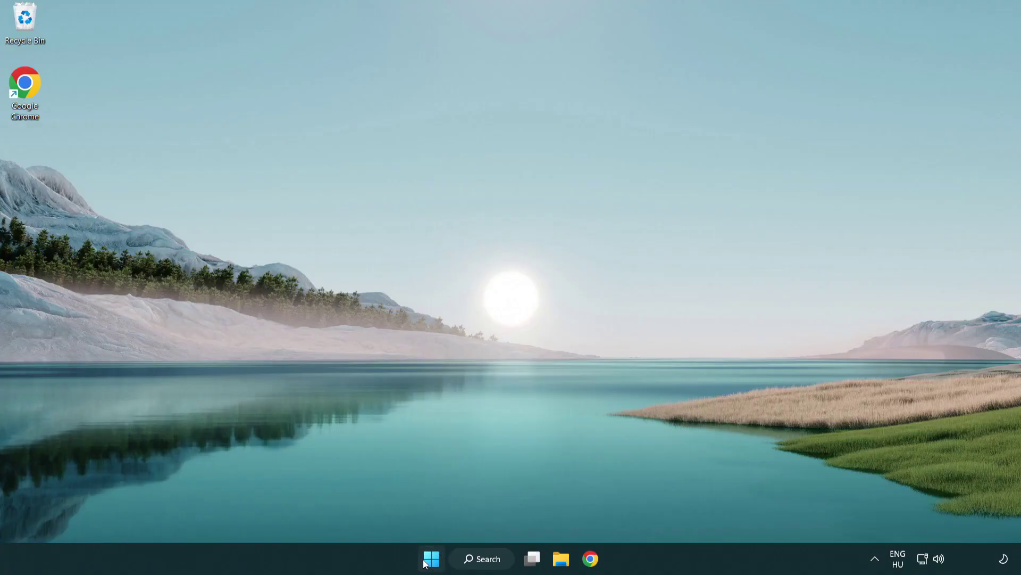
Disable Terminal, Phone Link, Cortana and Windows Security notifications in Task Manager's Startup apps.
right_click(432, 563)
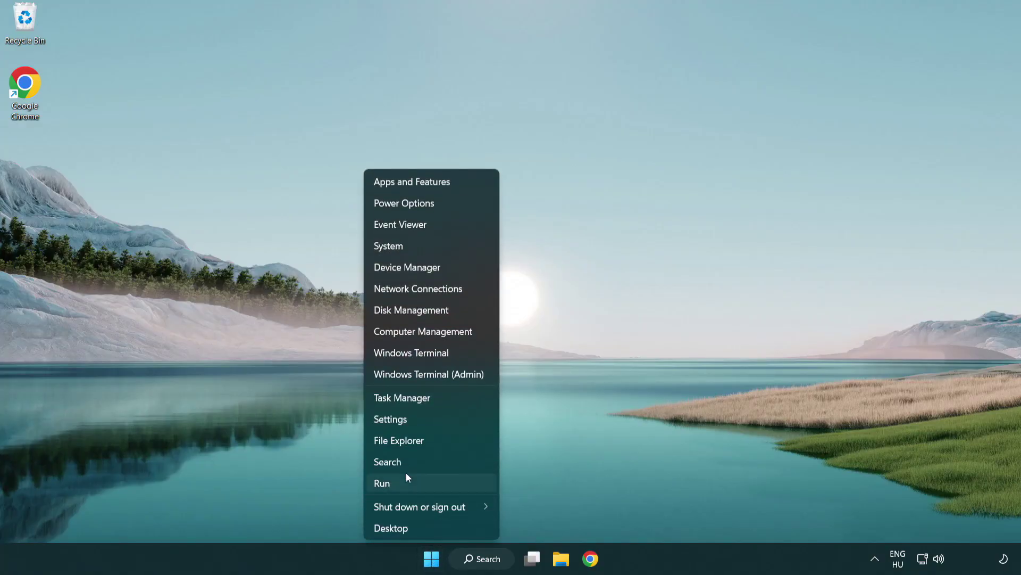
left_click(451, 399)
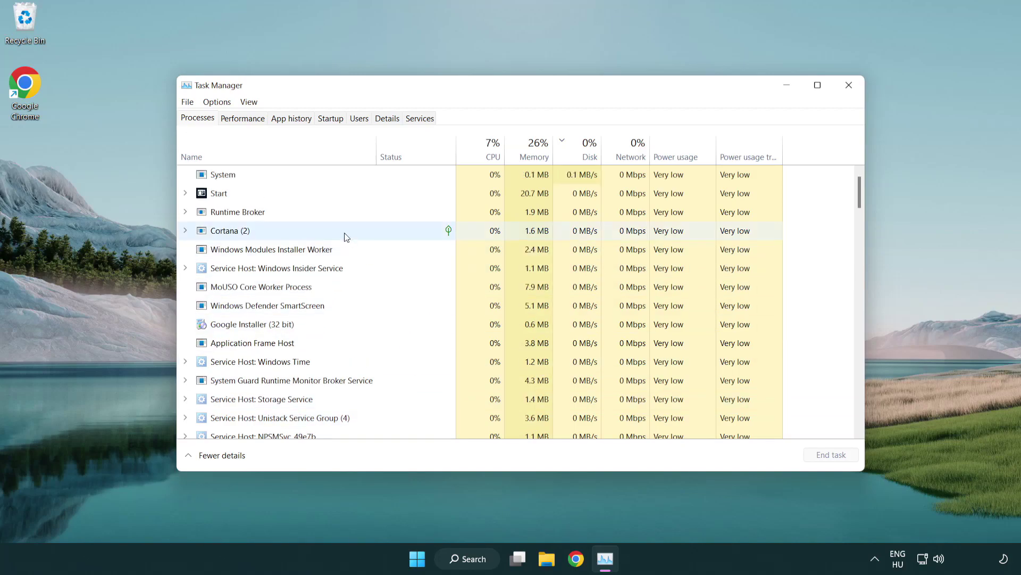
left_click(332, 120)
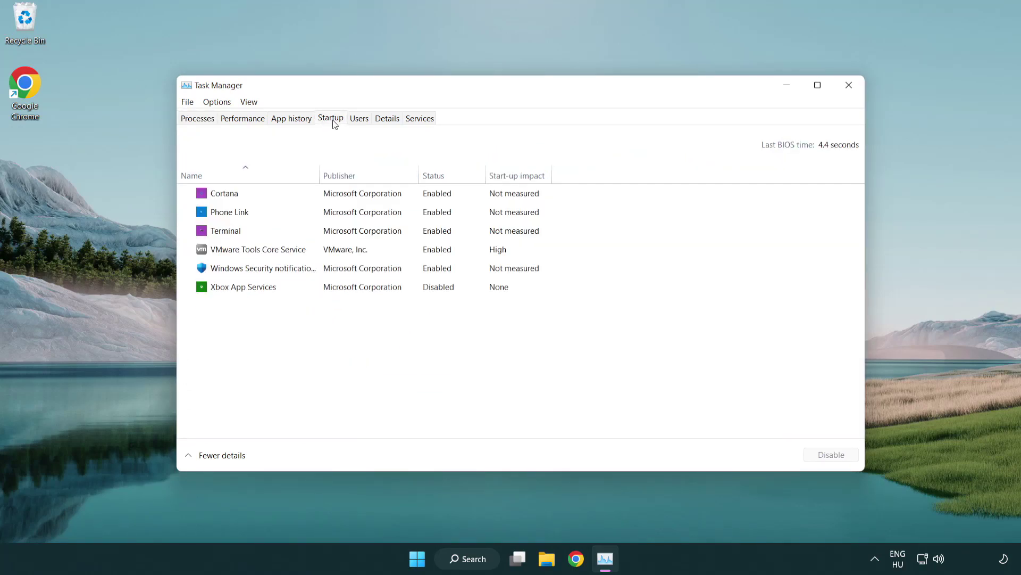
left_click(335, 233)
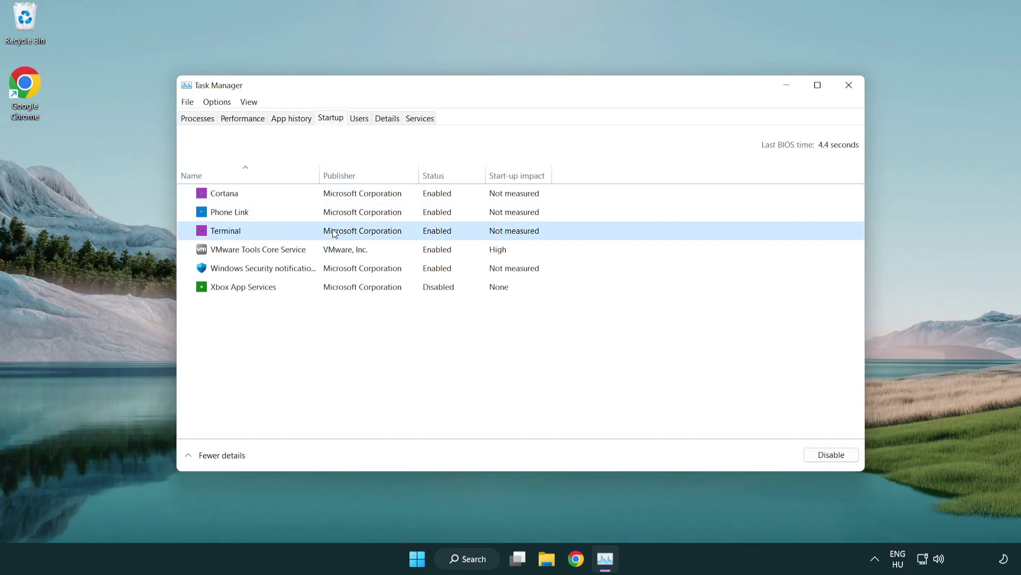
left_click(814, 454)
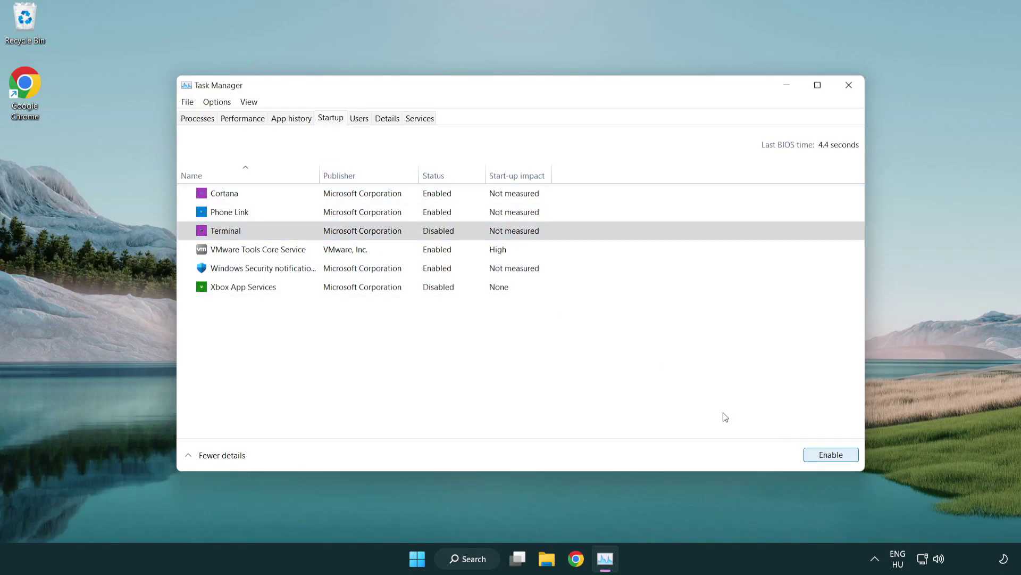
left_click(428, 217)
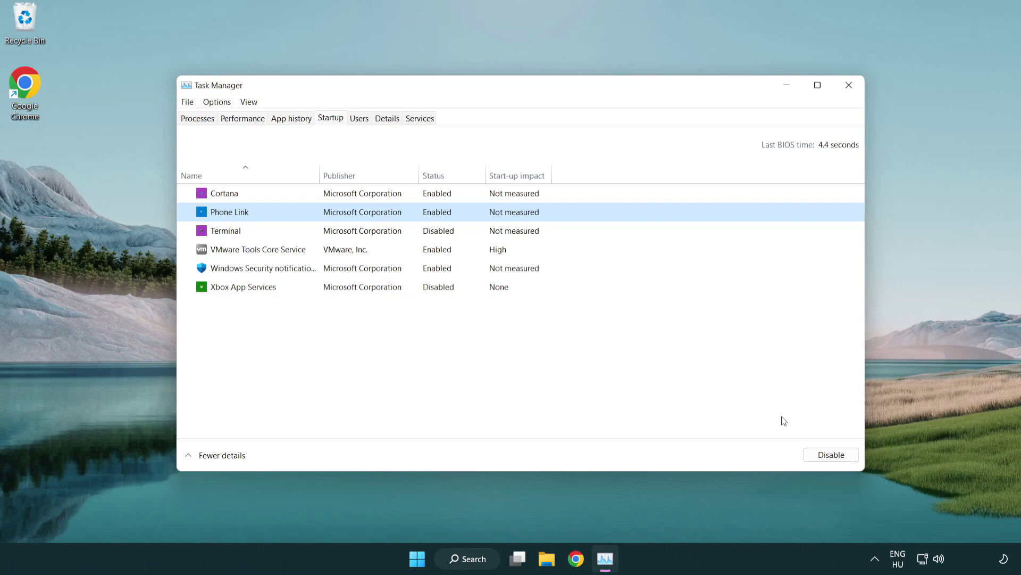
left_click(830, 456)
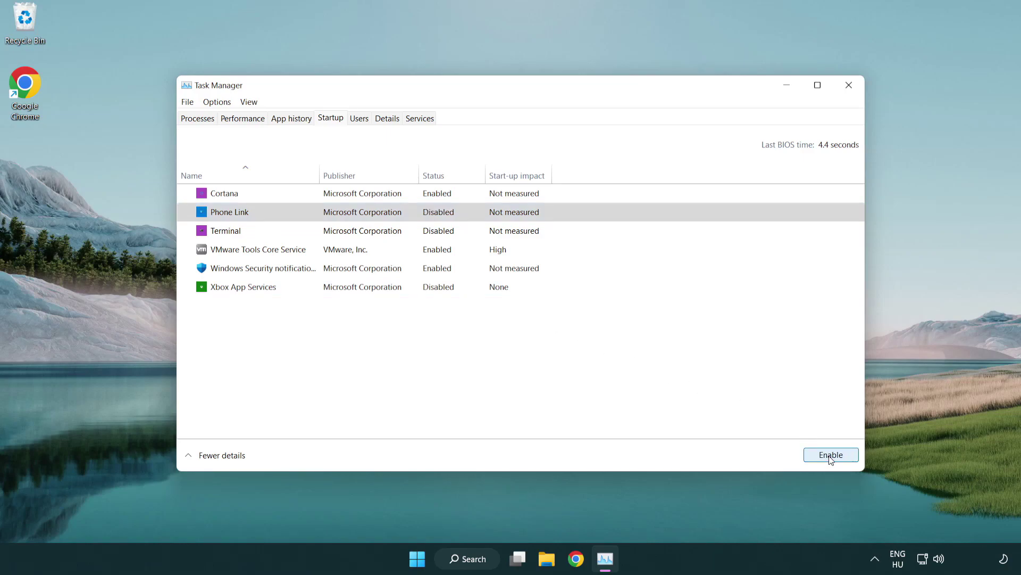
left_click(365, 199)
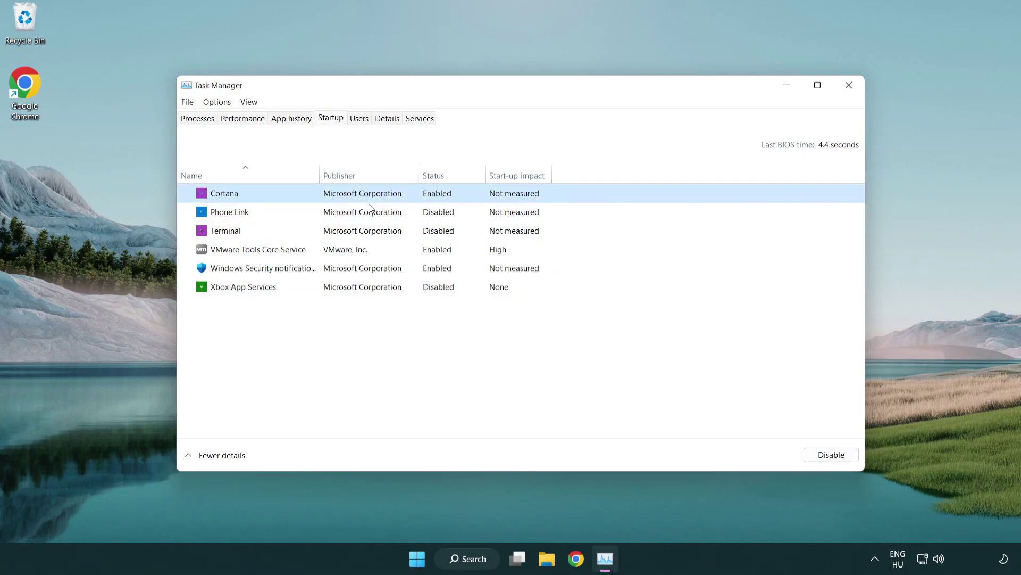
left_click(809, 451)
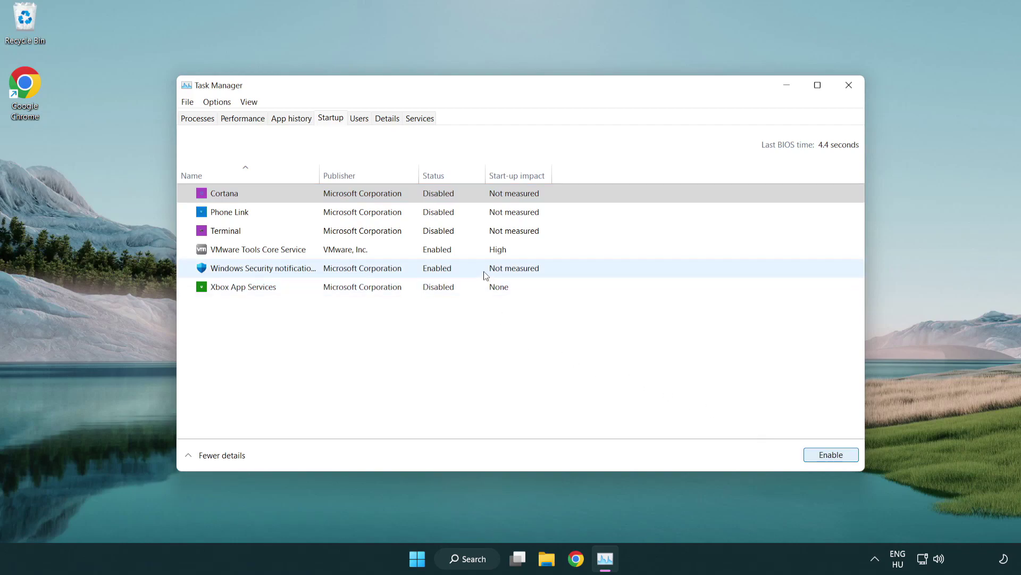
left_click(485, 275)
left_click(805, 452)
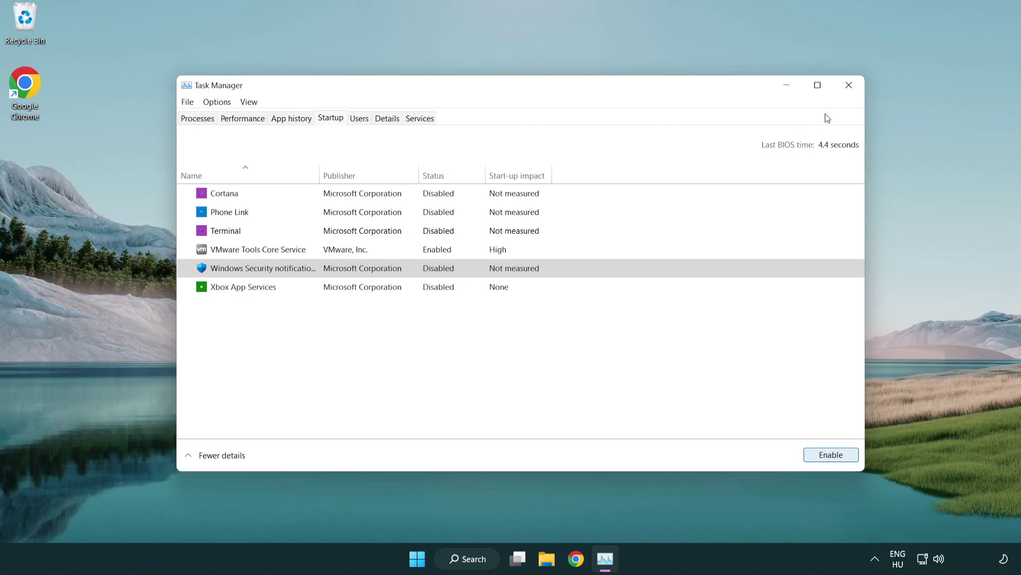
left_click(850, 88)
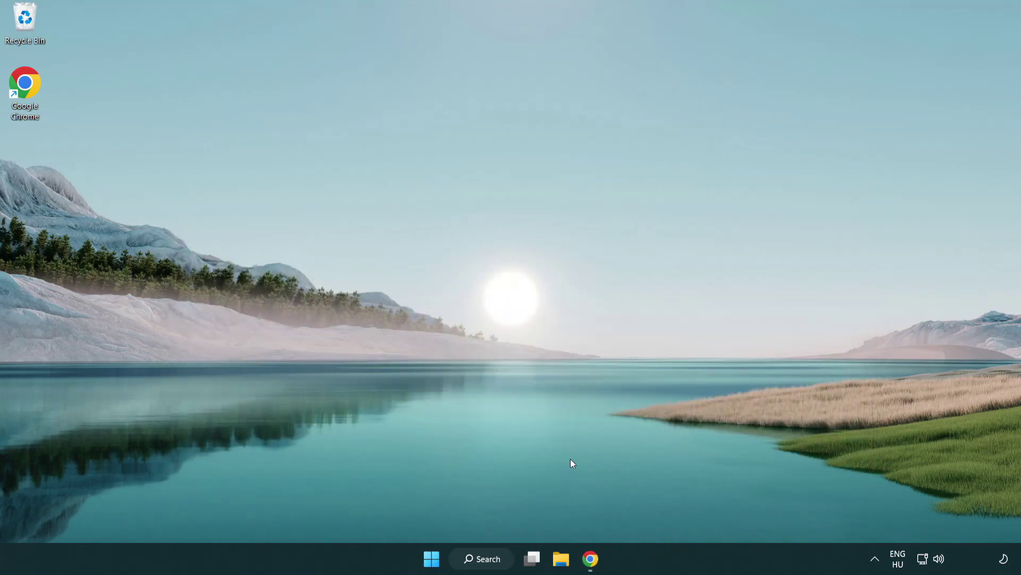
Download the DirectX End-User Runtime Web Installer (dxwebsetup.exe) from Microsoft's page in Chrome.
left_click(590, 558)
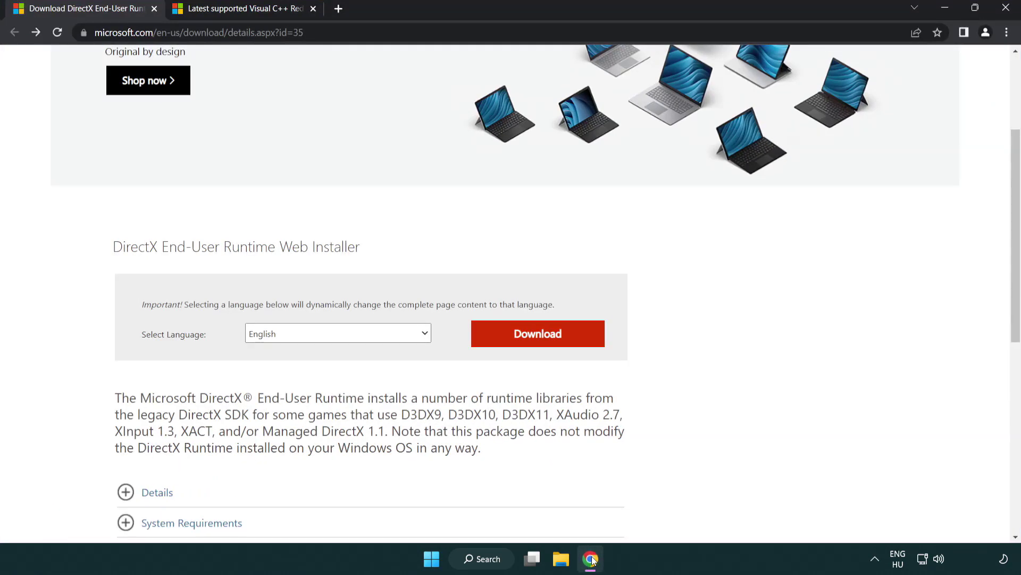
scroll(437, 475, "up", 3)
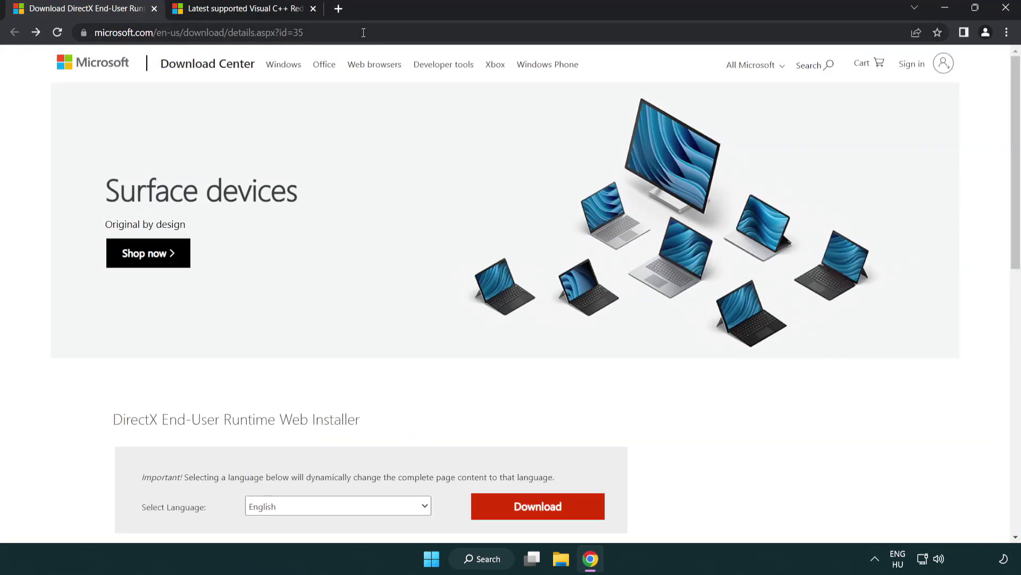
left_click(333, 32)
left_click(977, 233)
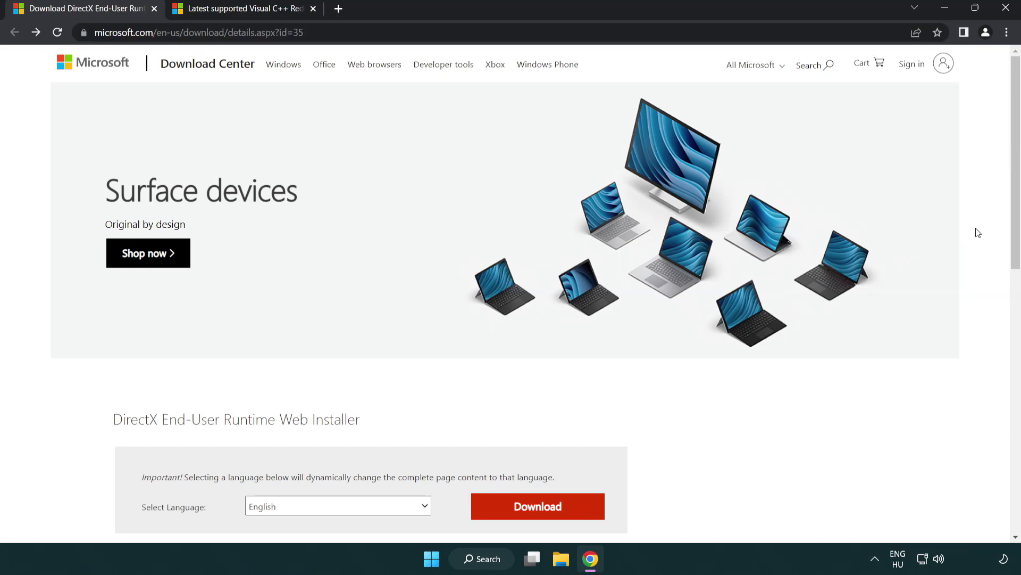
left_click_drag(1016, 231, 1016, 295)
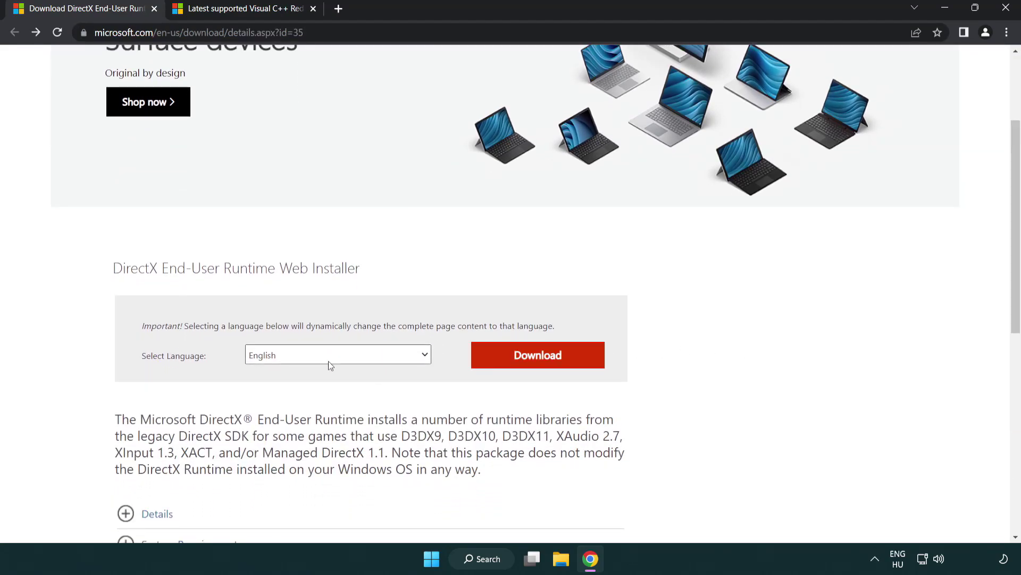
left_click(542, 365)
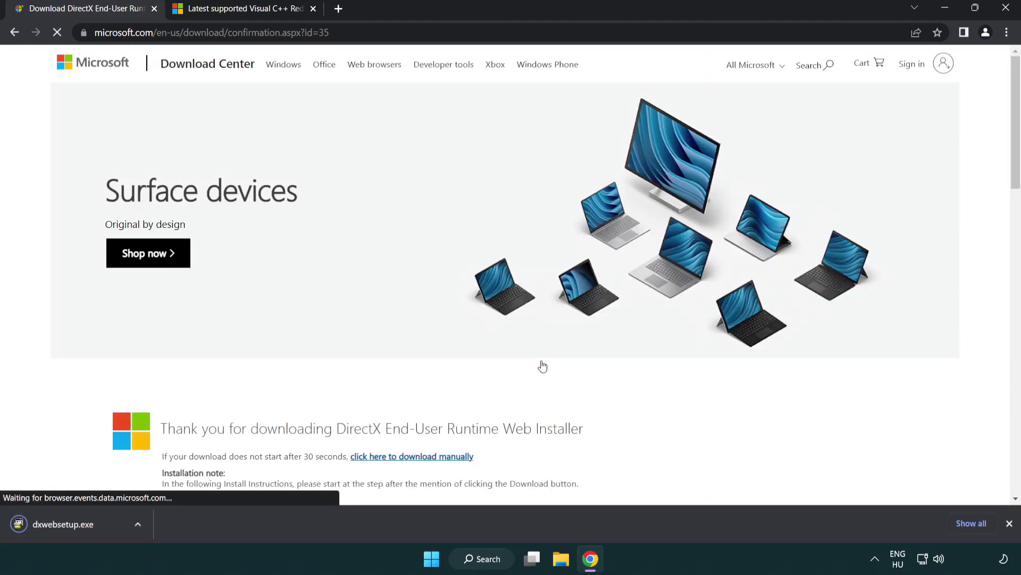
Run dxwebsetup.exe, accept the license and complete the DirectX installation.
left_click(66, 526)
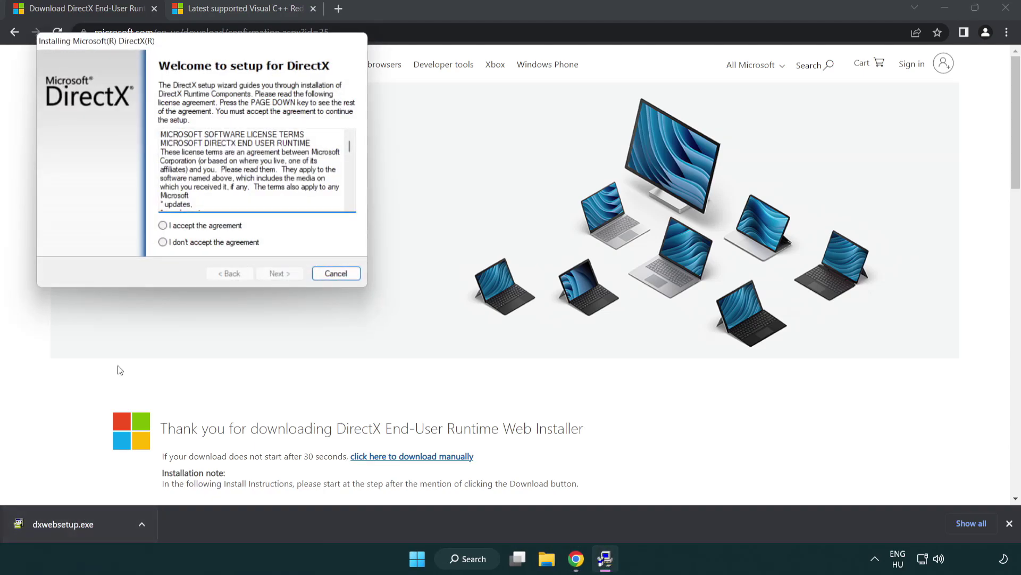
left_click_drag(155, 48, 449, 159)
left_click_drag(645, 260, 643, 308)
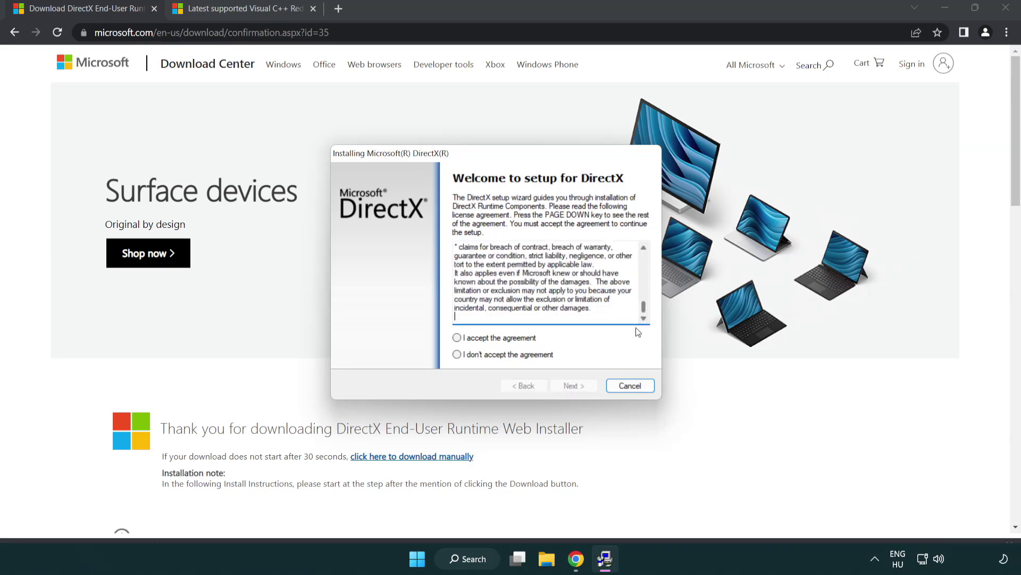
left_click(457, 338)
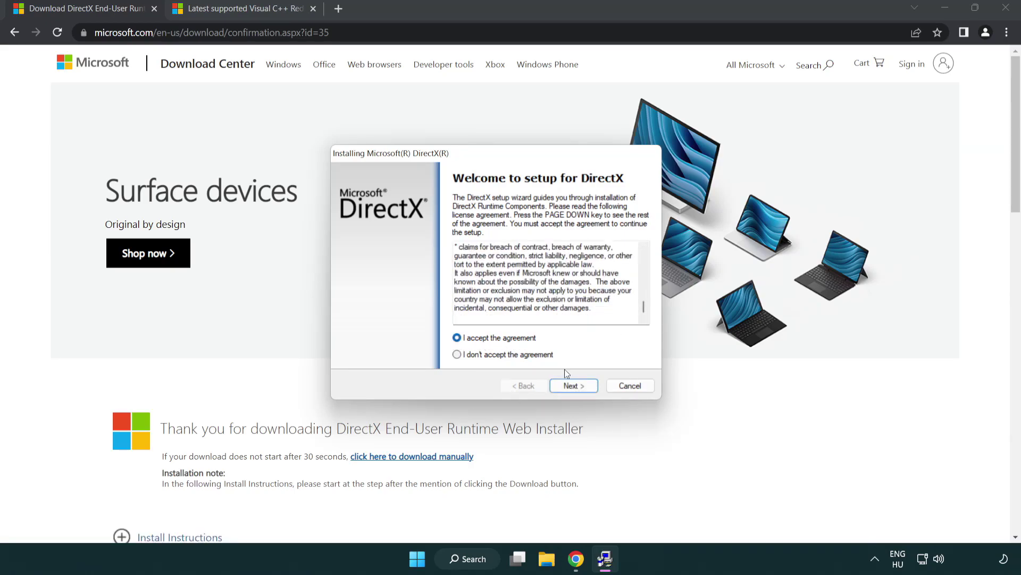
left_click(573, 386)
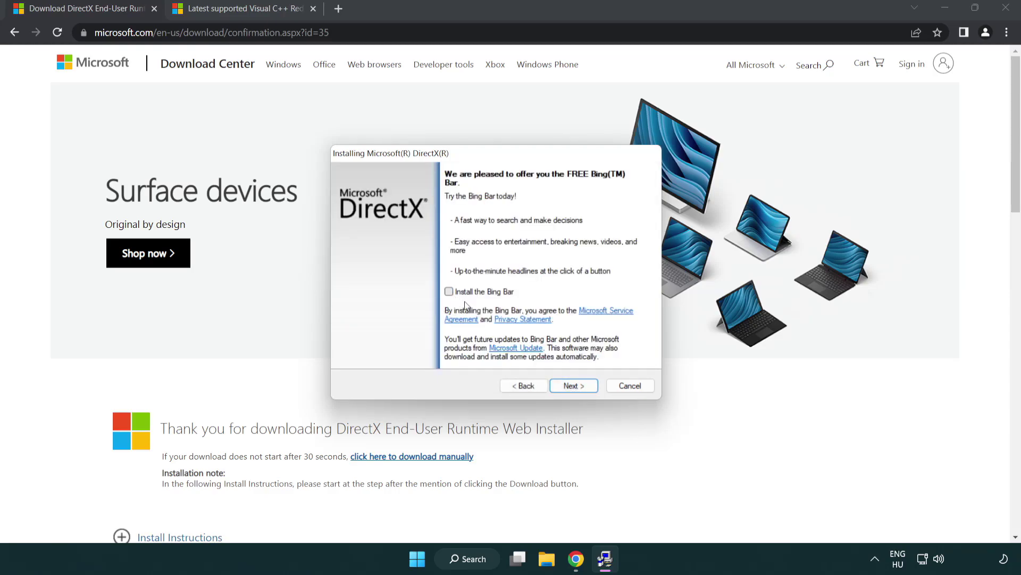
left_click(578, 386)
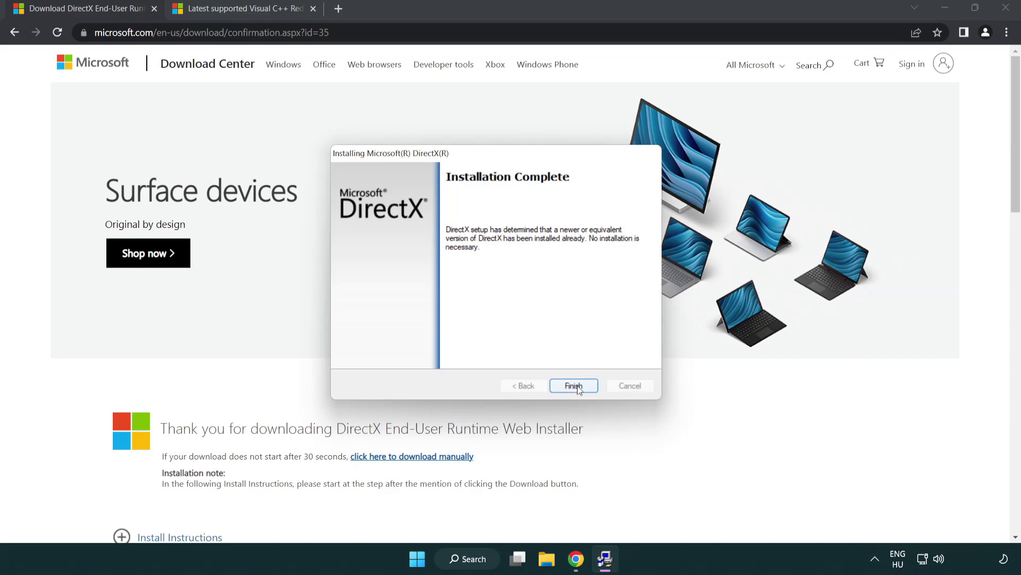
left_click(574, 386)
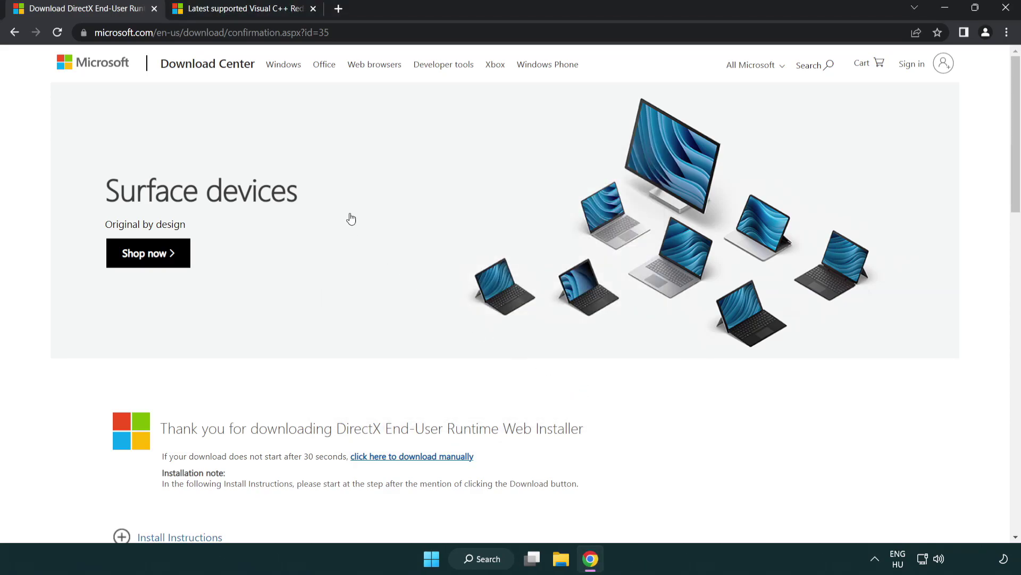
Close the DirectX tab and scroll down to the Visual C++ redistributable download table.
left_click(155, 9)
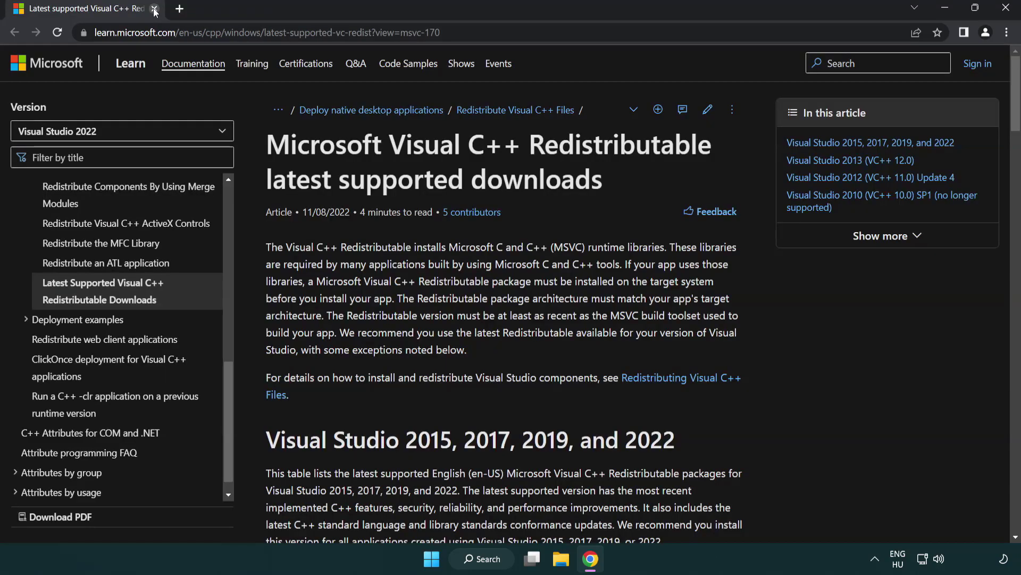
left_click(507, 33)
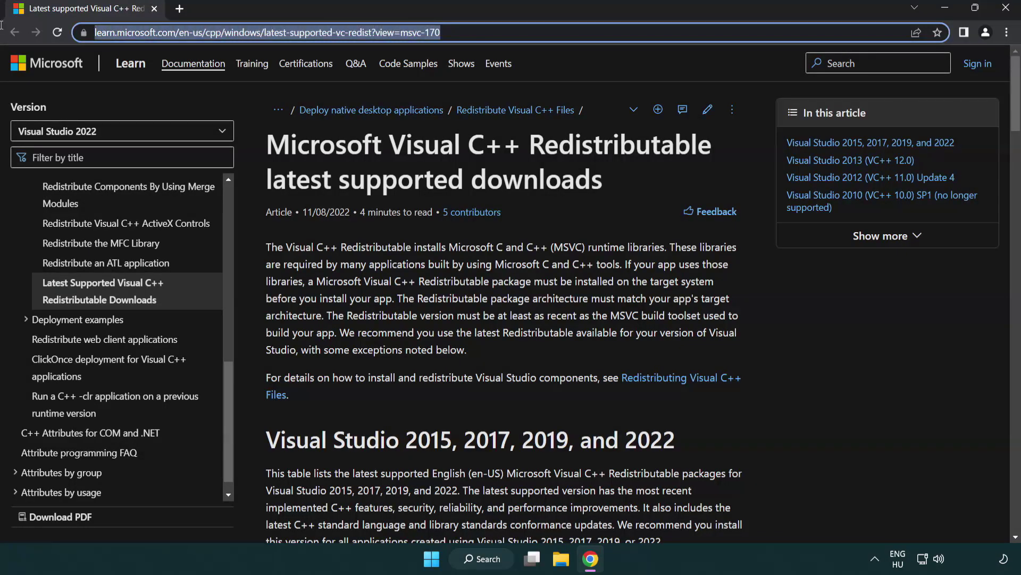
left_click(507, 33)
left_click(527, 180)
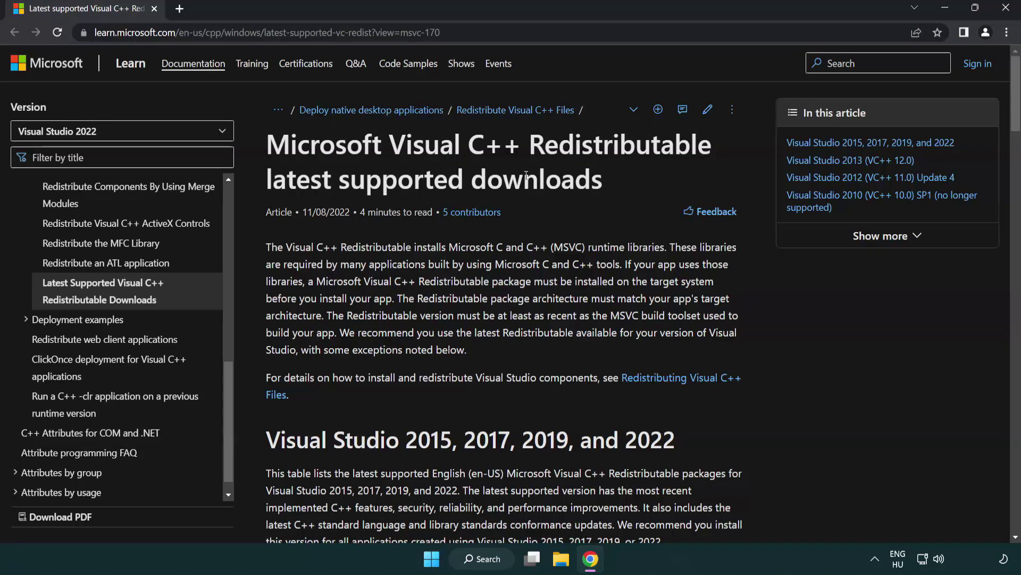
scroll(526, 179, "down", 3)
scroll(527, 179, "down", 2)
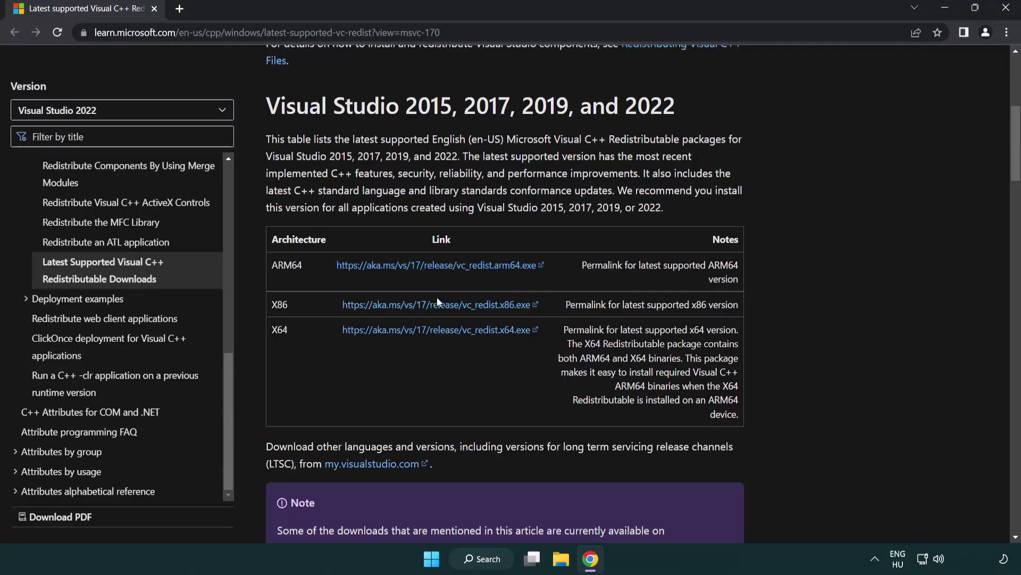
Download the x86 and x64 vc_redist installers, then launch the downloaded ARM64 installer.
left_click(423, 304)
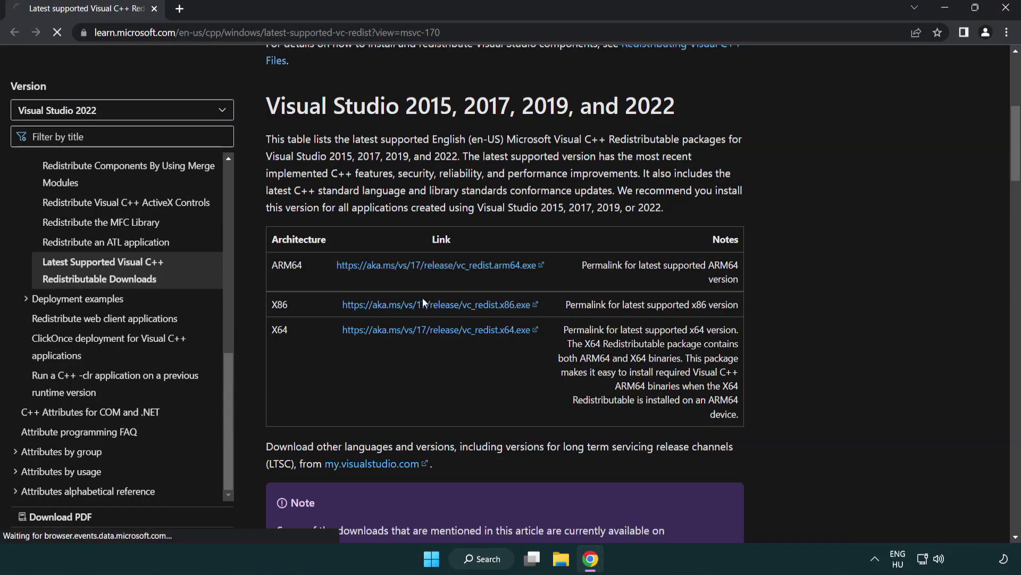
left_click(426, 331)
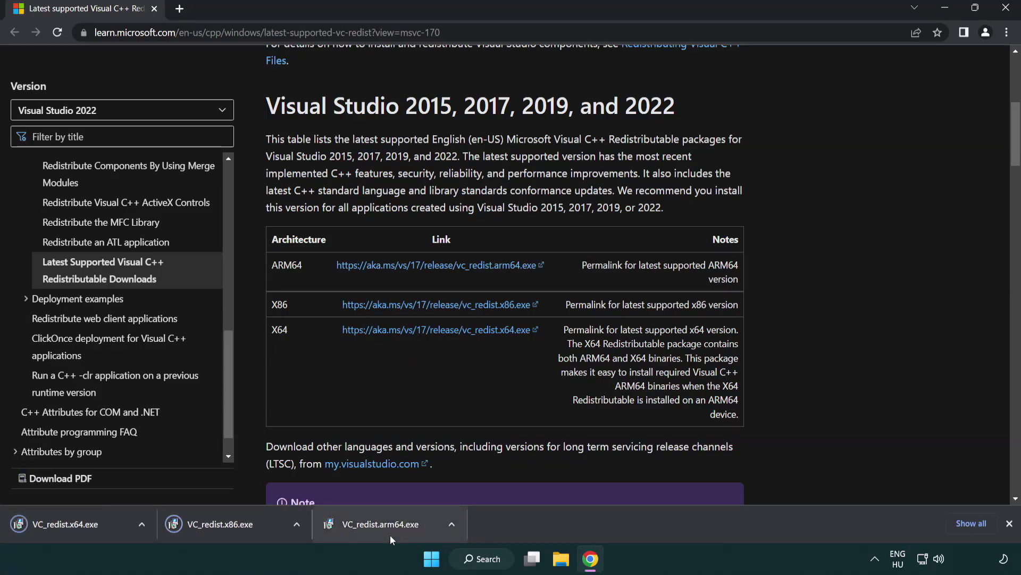
left_click(390, 532)
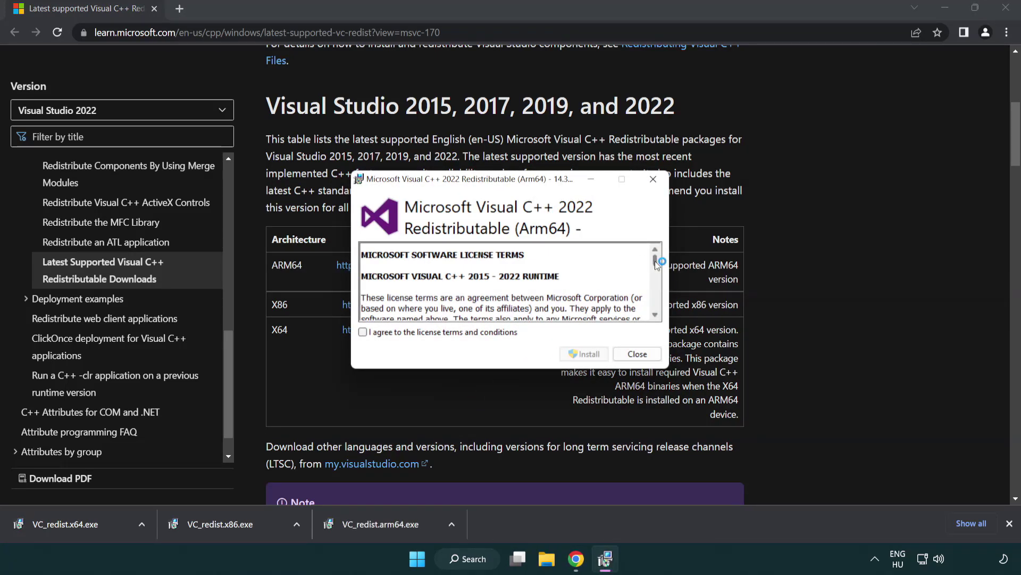
Accept the license and attempt the ARM64 redistributable install, closing it after it fails.
left_click_drag(656, 261, 659, 312)
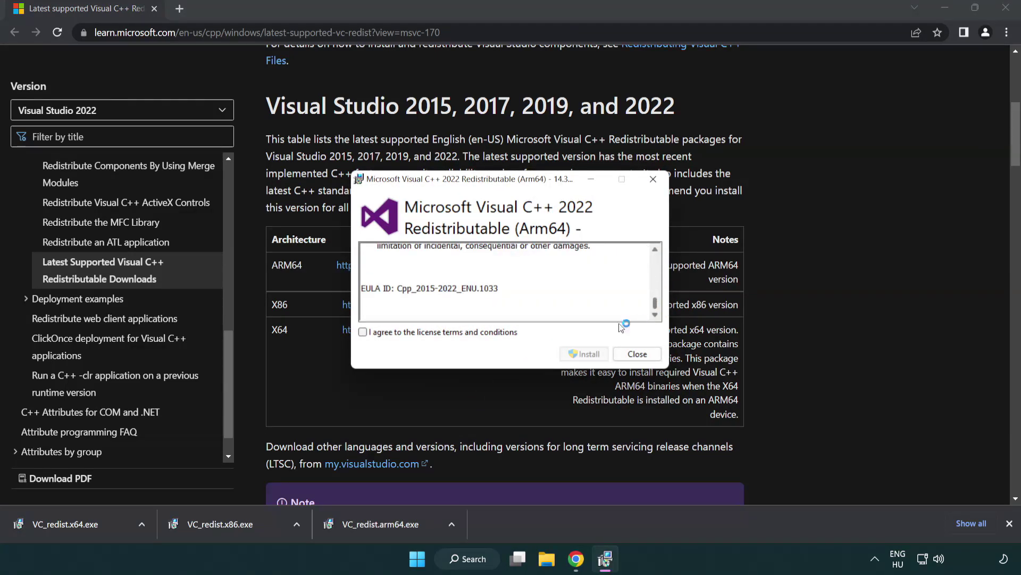
left_click(366, 332)
left_click(569, 354)
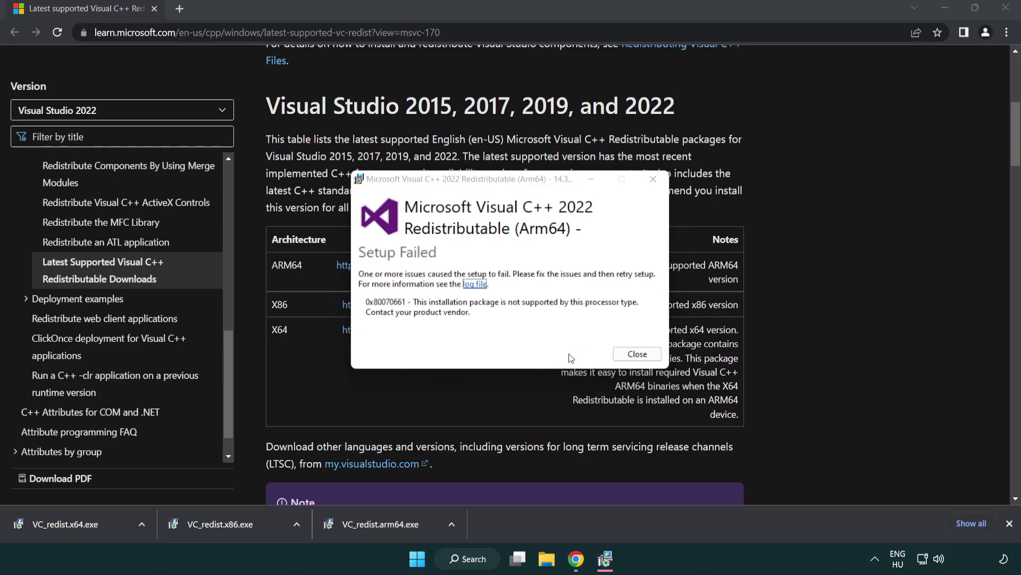
left_click(637, 354)
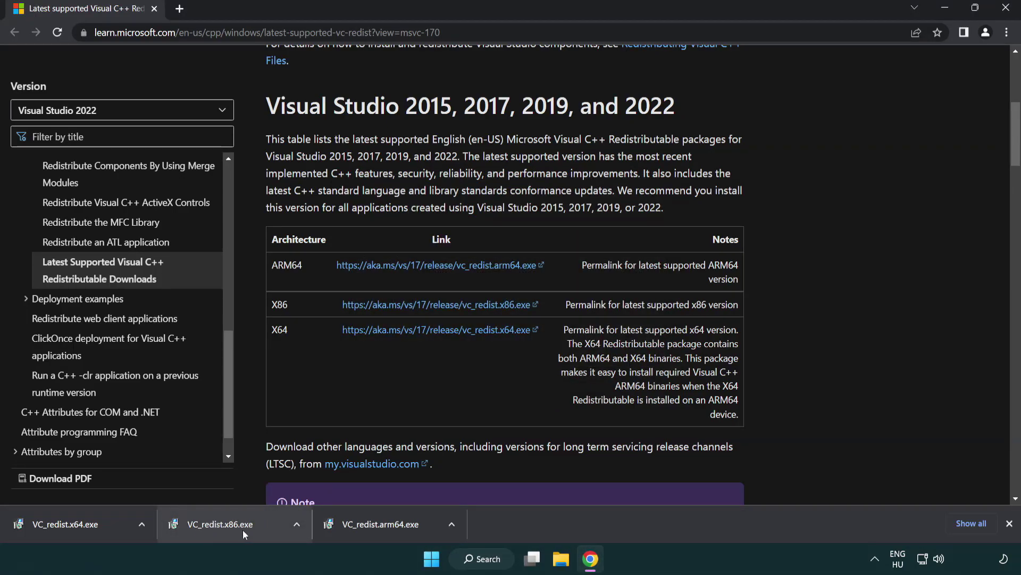
Install the x86 and x64 Visual C++ redistributables, closing each without restarting.
left_click(228, 530)
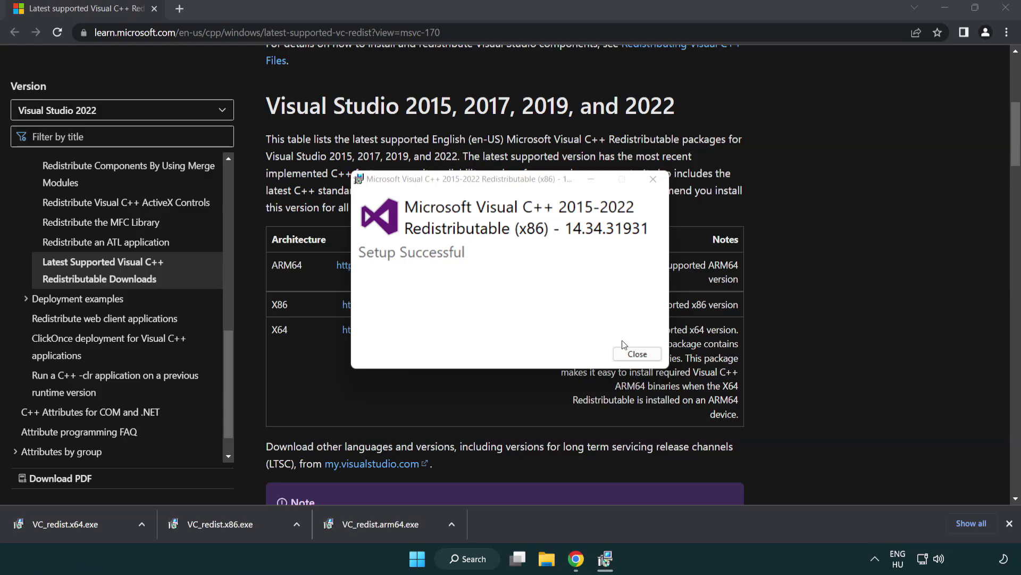
left_click(638, 354)
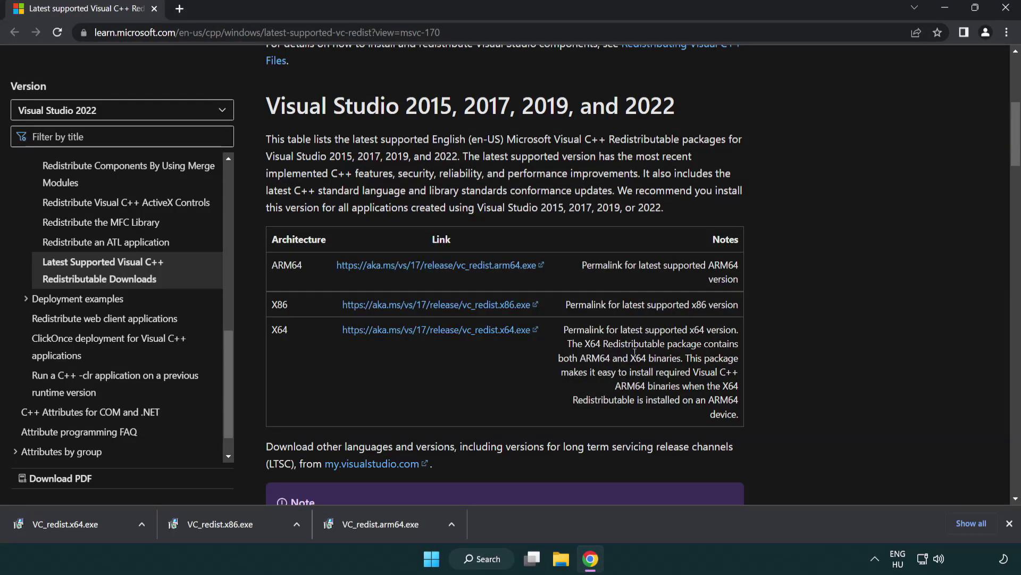
left_click(76, 523)
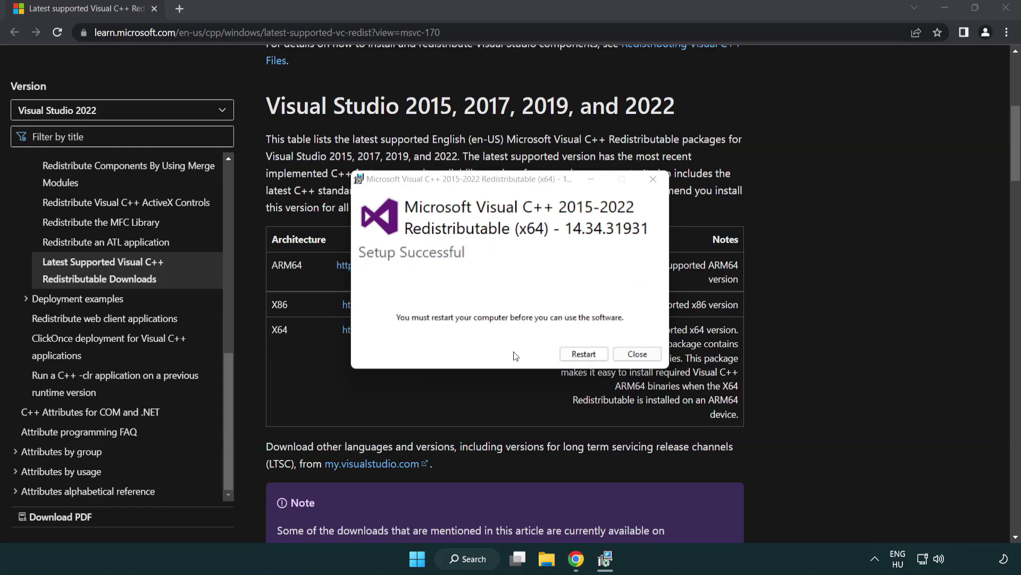
left_click(638, 355)
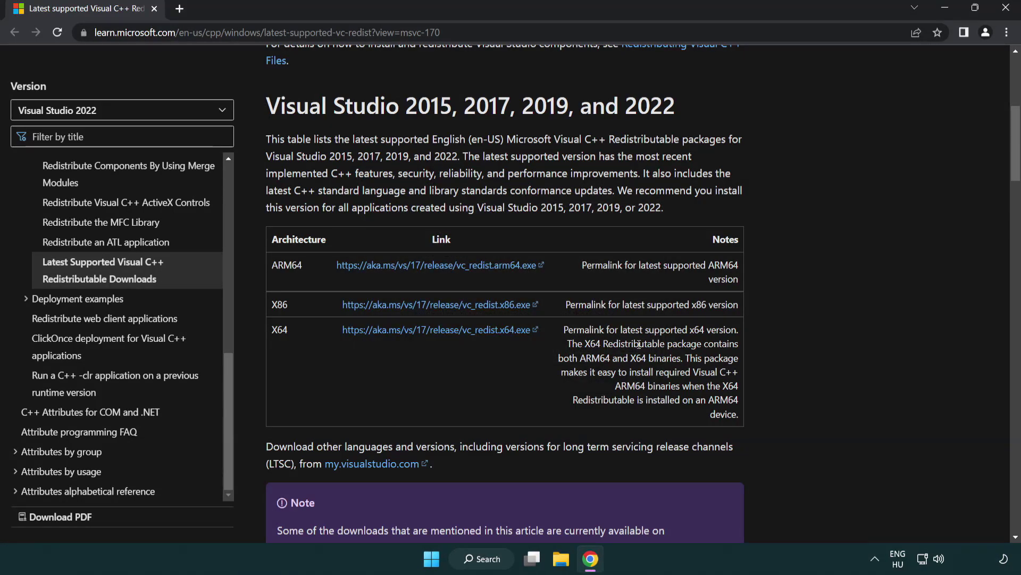
Close Chrome, search for cmd, and run Command Prompt as administrator.
left_click(1006, 8)
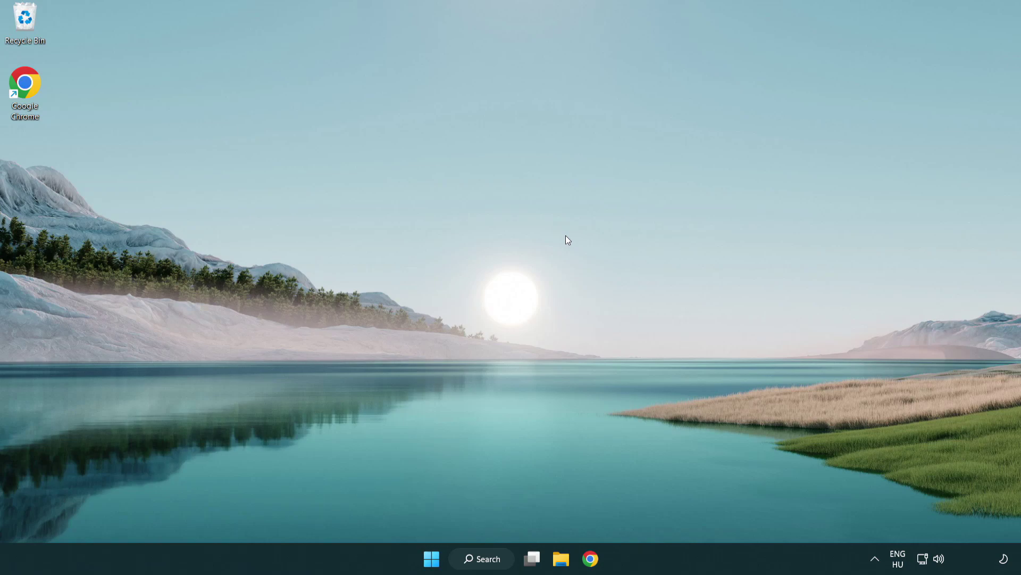
left_click(477, 558)
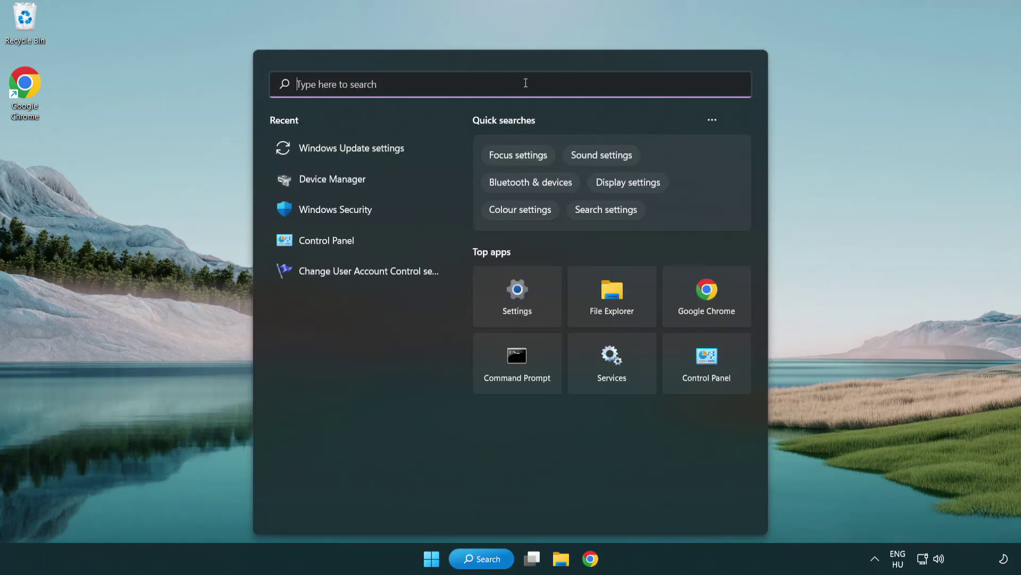
type("cmd")
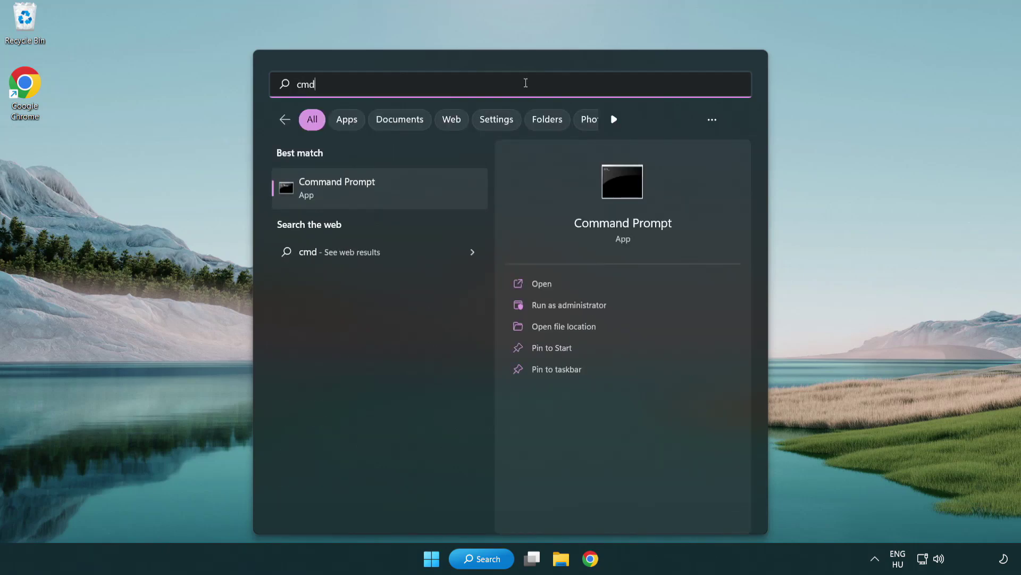
right_click(391, 190)
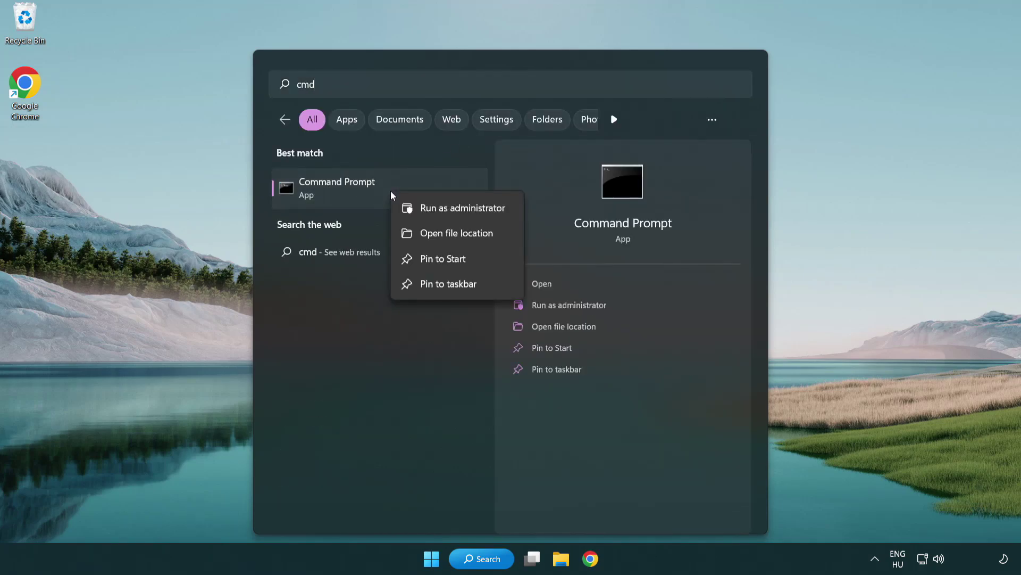
left_click(460, 212)
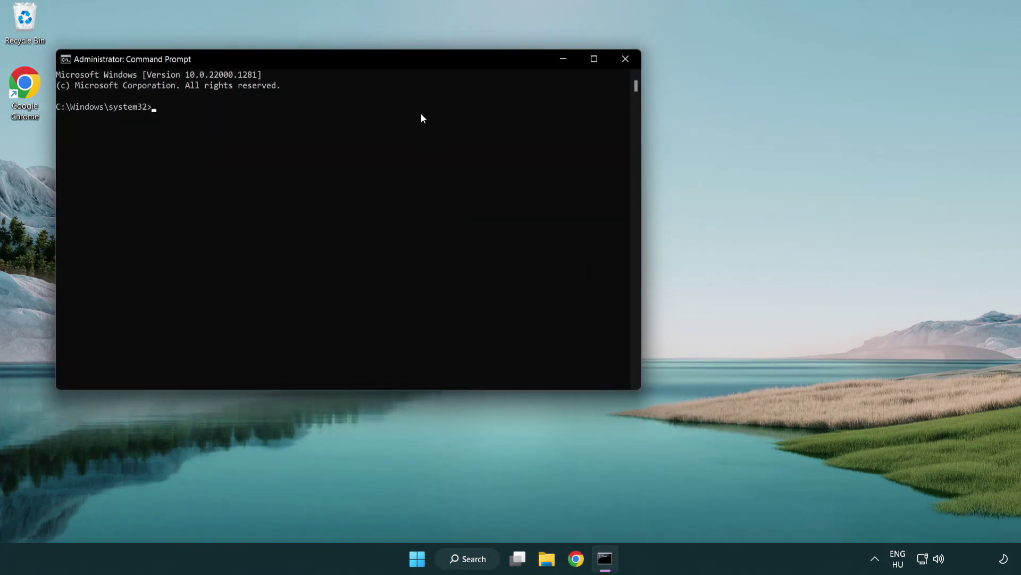
Run sfc /scannow in the administrator Command Prompt until verification reaches 100%.
left_click_drag(364, 59, 514, 104)
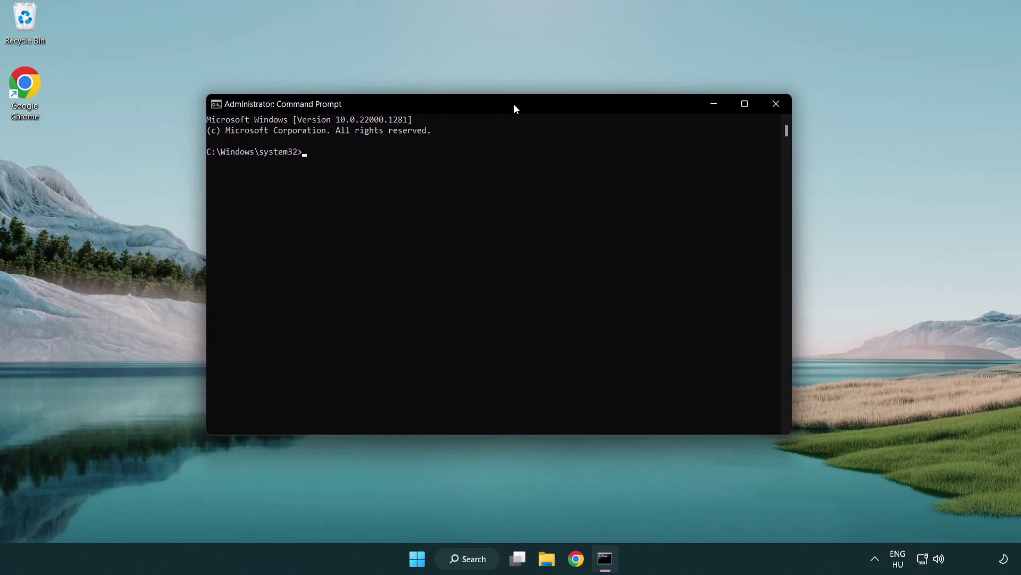
type("sfc /sc")
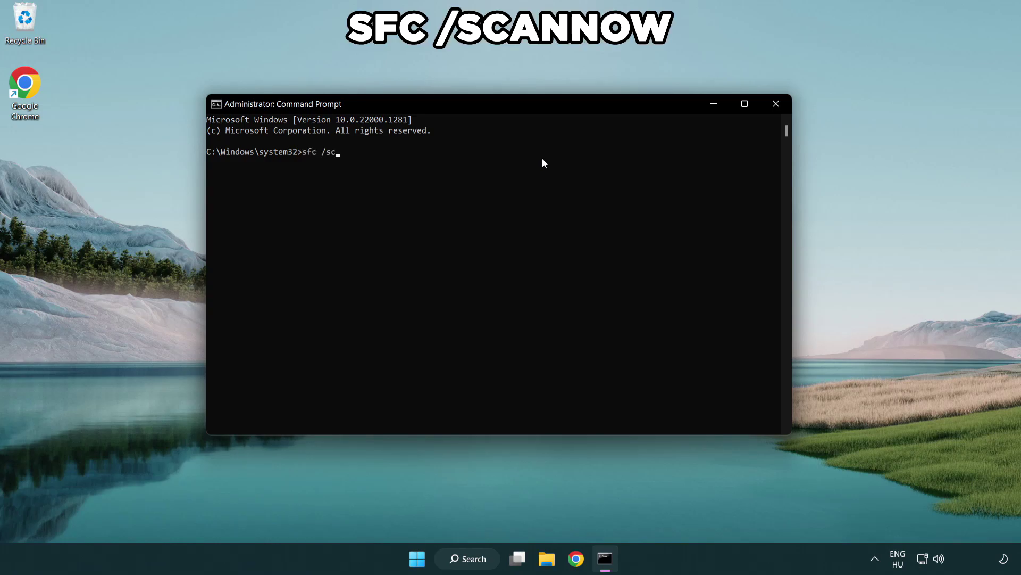
type("annow")
key("Return")
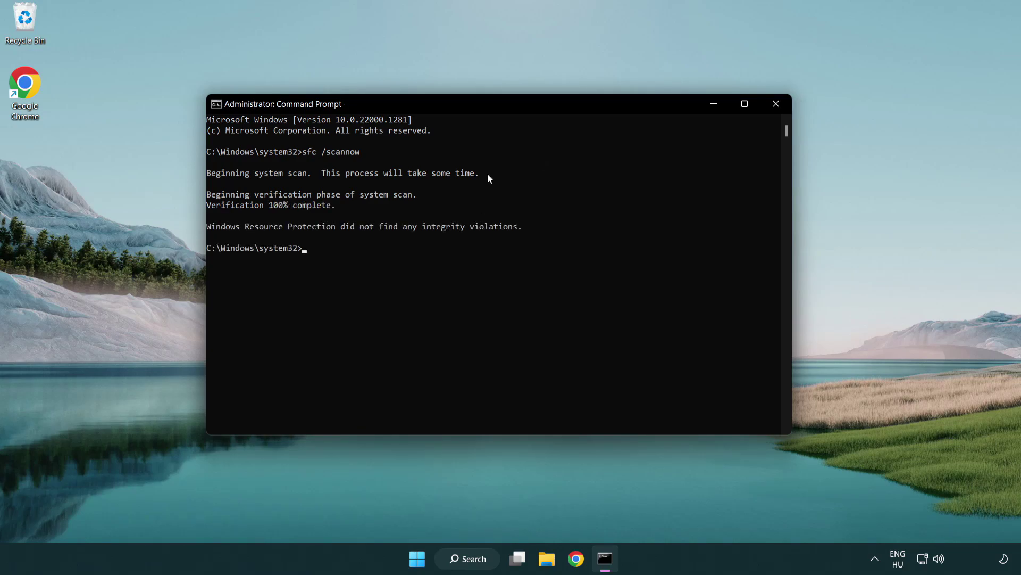
Close Command Prompt and show the Start menu's Sleep, Shut down and Restart options.
left_click(776, 104)
left_click(425, 564)
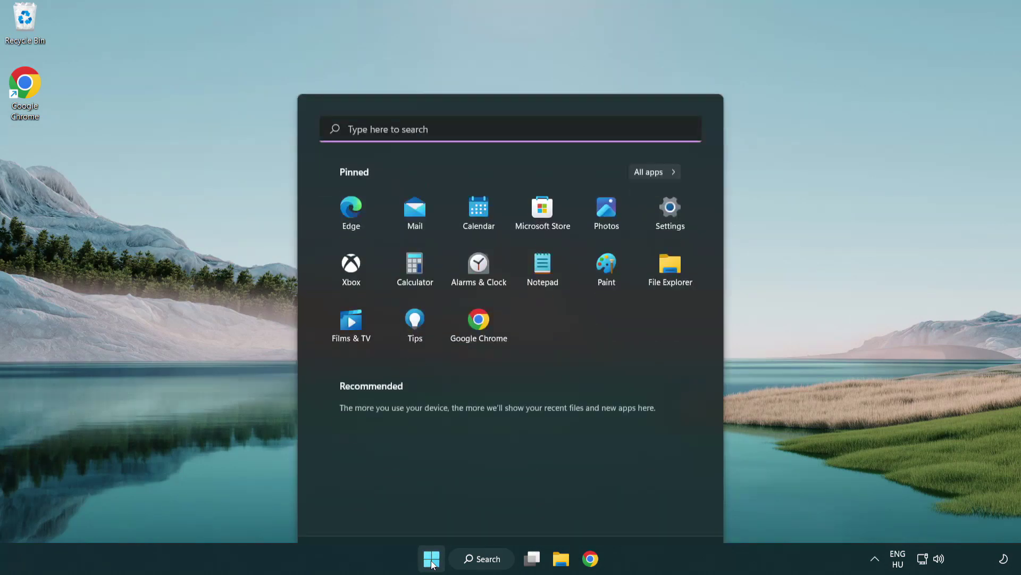
left_click(677, 512)
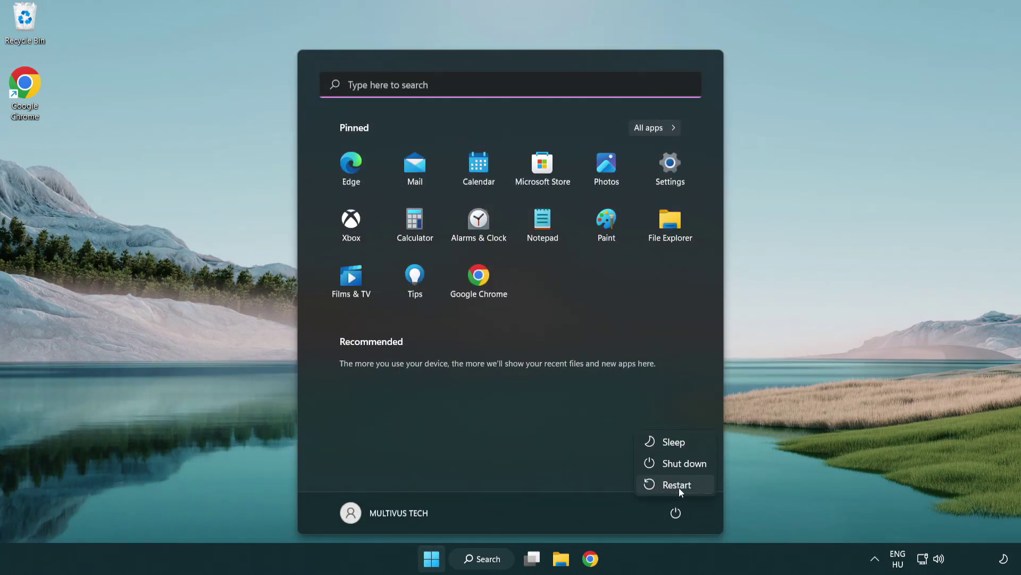